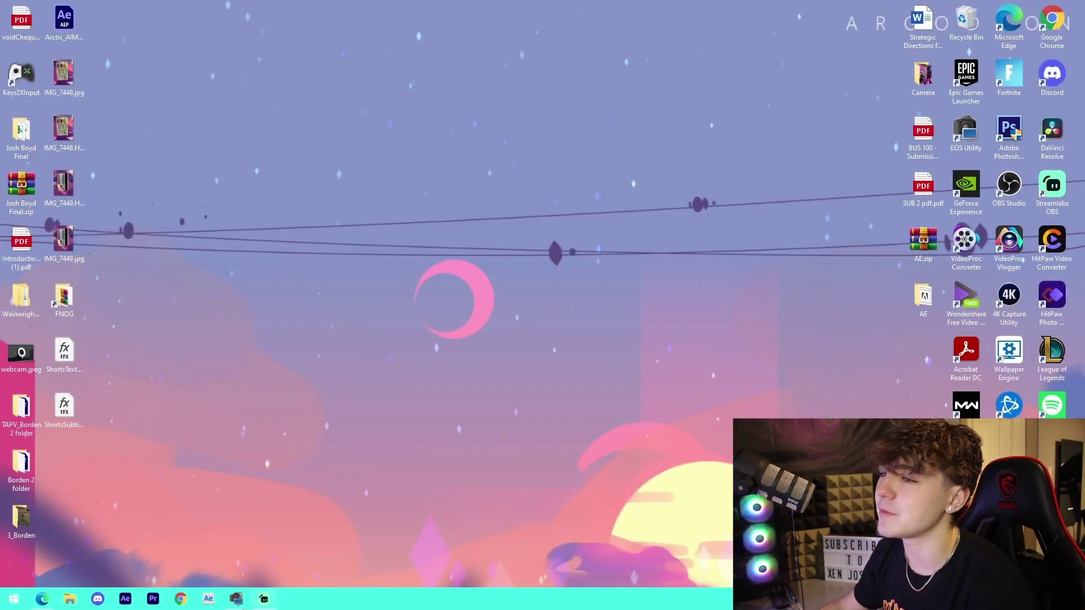
Step: Switch to Streamlabs Desktop and look through the sources of the Xen In Game New scene
{"action": "left_click_drag", "start_coordinate": [0, 226], "coordinate": [599, 19]}
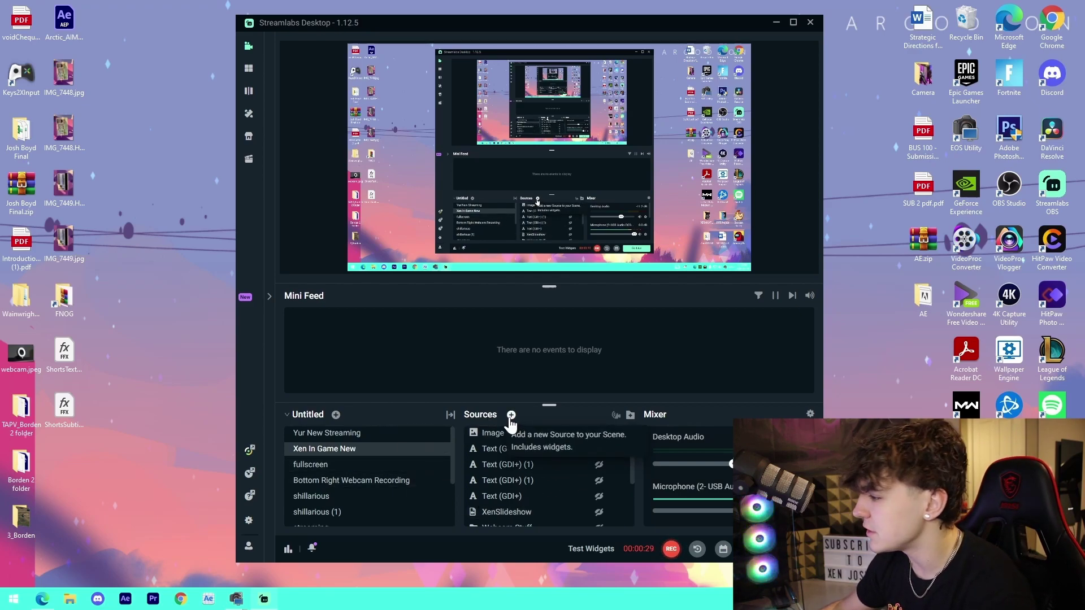
{"action": "scroll", "coordinate": [554, 502], "scroll_direction": "down", "scroll_amount": 3}
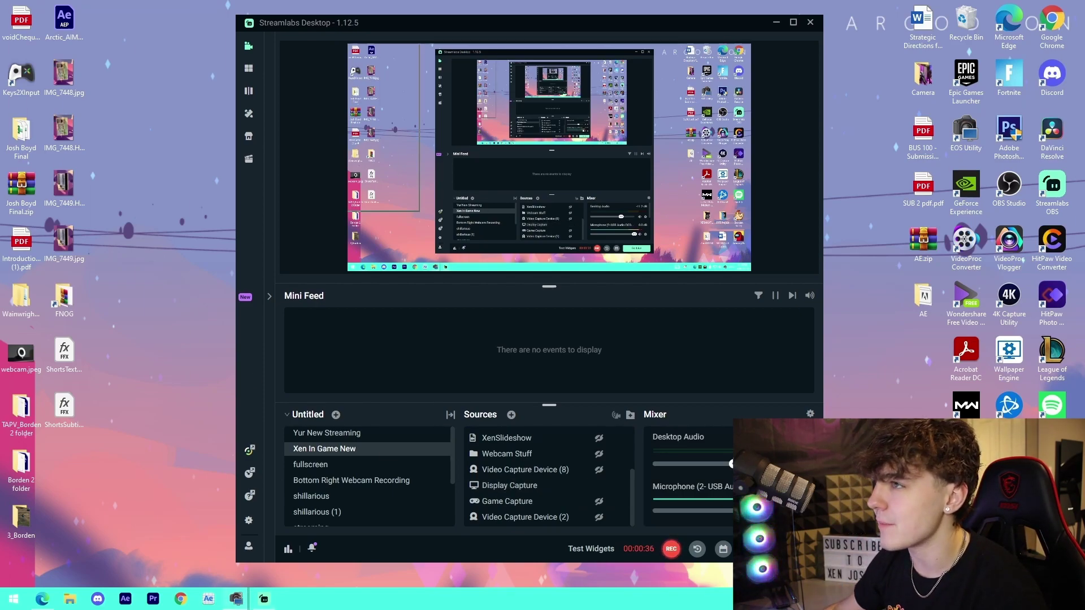
{"action": "left_click", "coordinate": [236, 599]}
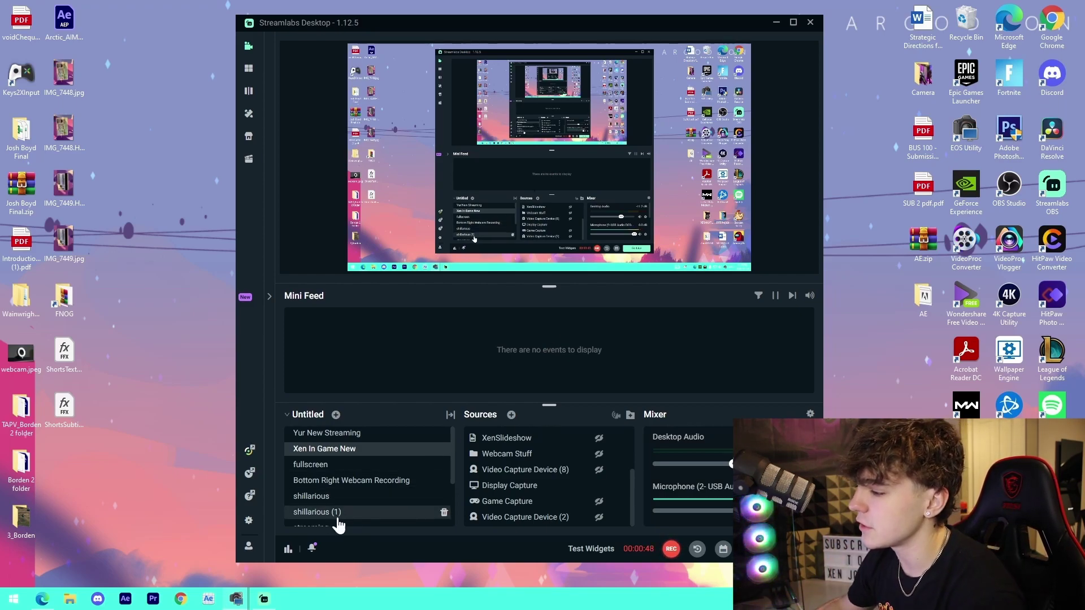
Step: Examine the recording and audio track options in the Streamlabs output settings
{"action": "left_click", "coordinate": [249, 520]}
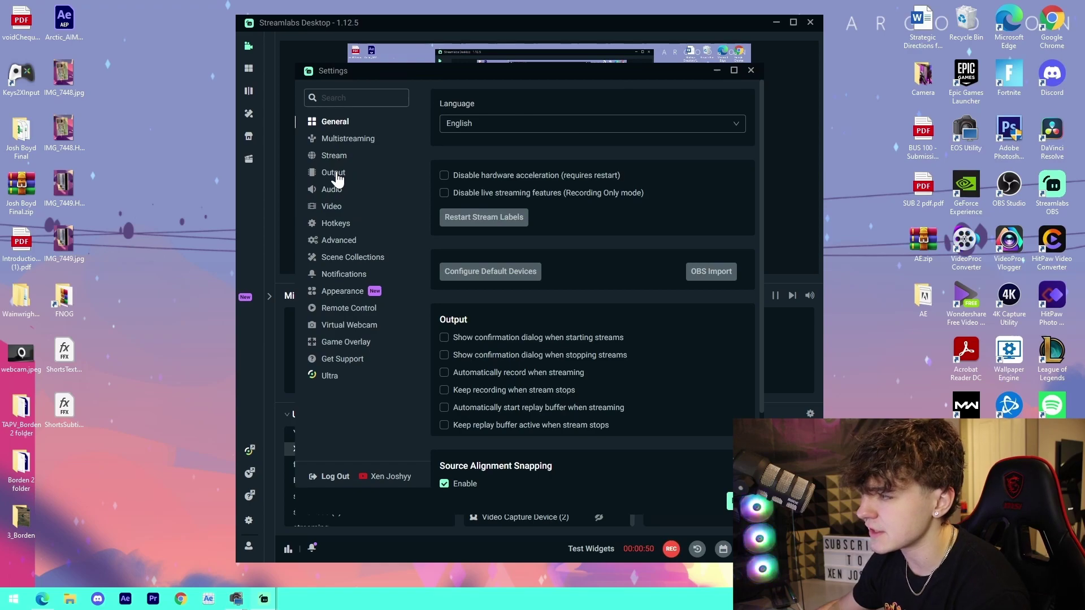
{"action": "left_click", "coordinate": [333, 173]}
{"action": "left_click", "coordinate": [513, 150]}
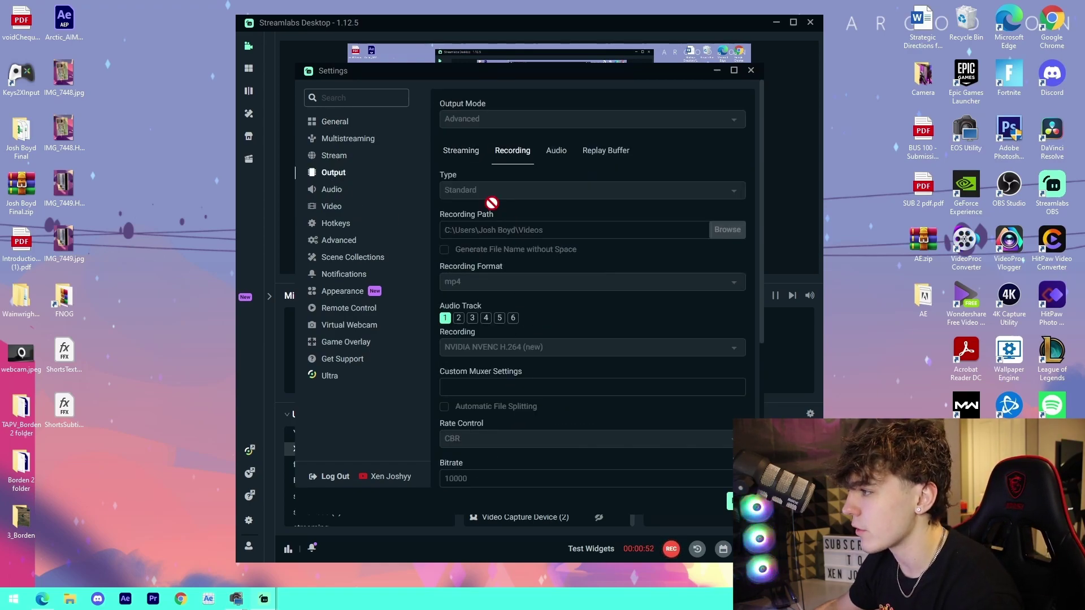
{"action": "scroll", "coordinate": [537, 182], "scroll_direction": "down", "scroll_amount": 5}
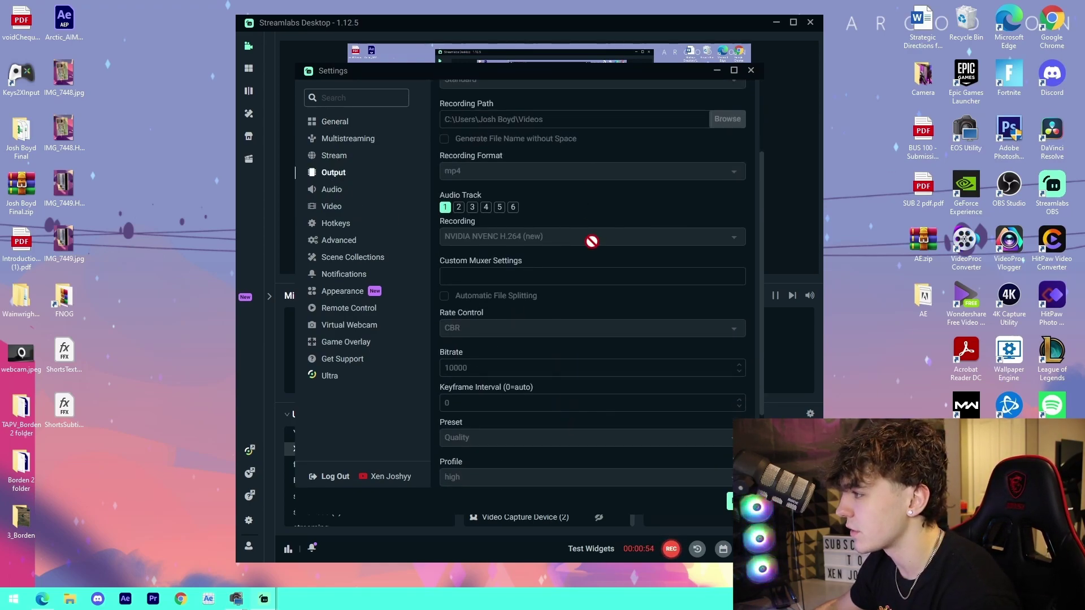
{"action": "scroll", "coordinate": [574, 429], "scroll_direction": "up", "scroll_amount": 5}
{"action": "left_click", "coordinate": [556, 151]}
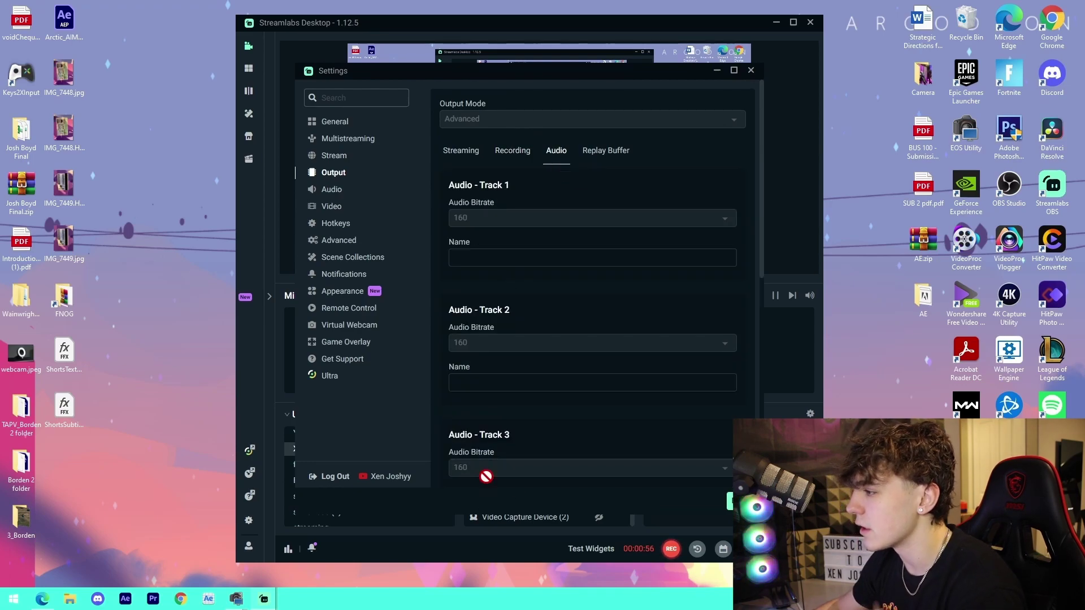
{"action": "scroll", "coordinate": [479, 339], "scroll_direction": "down", "scroll_amount": 2}
{"action": "key", "text": "Escape"}
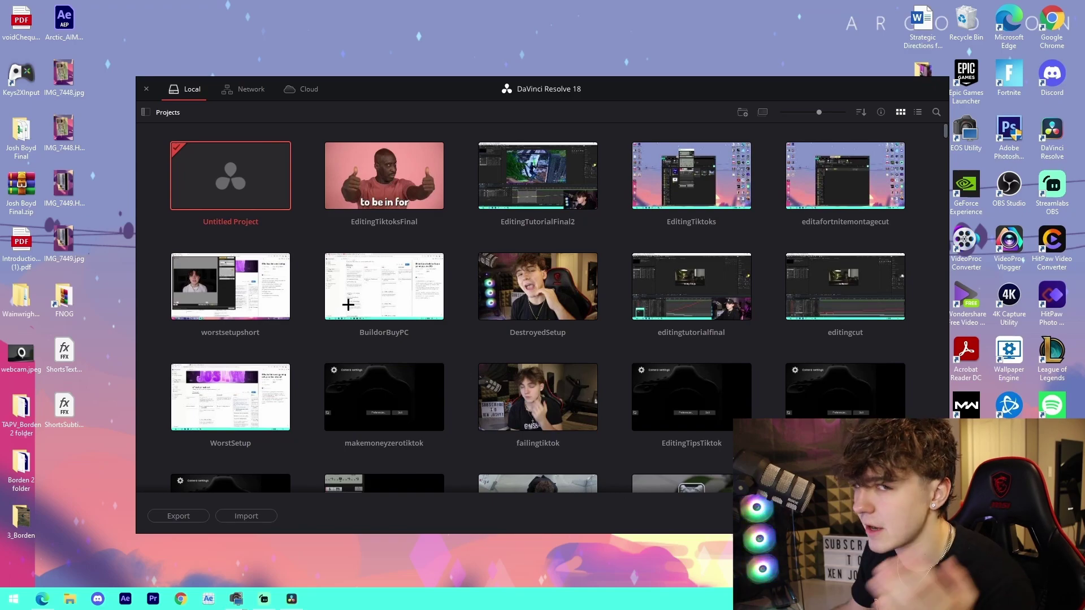
Step: In DaVinci Resolve, create a new project named YouTubeGuideSample
{"action": "left_click", "coordinate": [838, 516]}
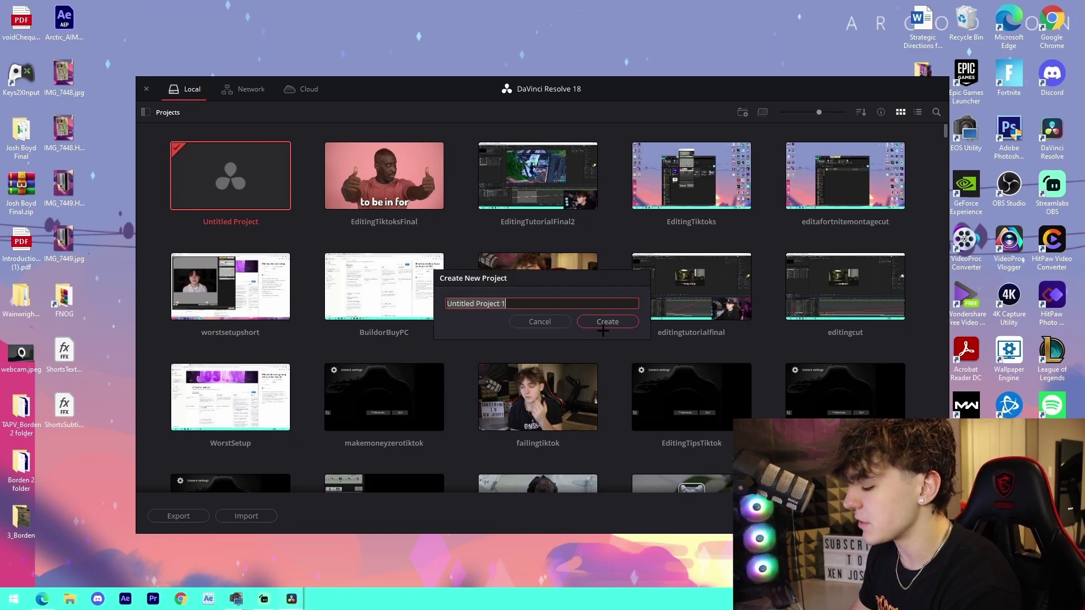
{"action": "type", "text": "HYo"}
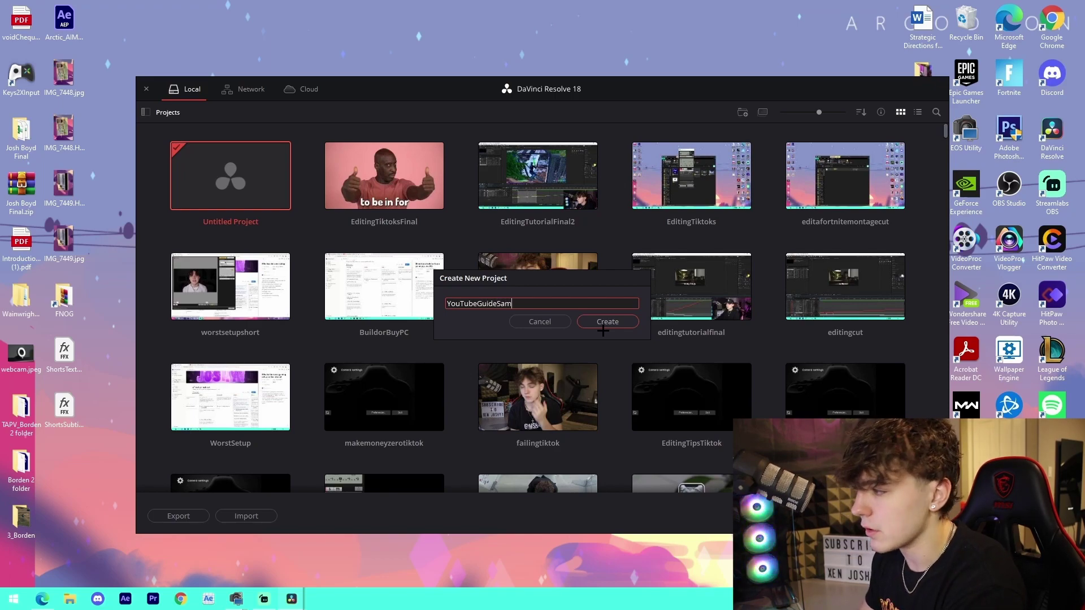
{"action": "left_click", "coordinate": [591, 323]}
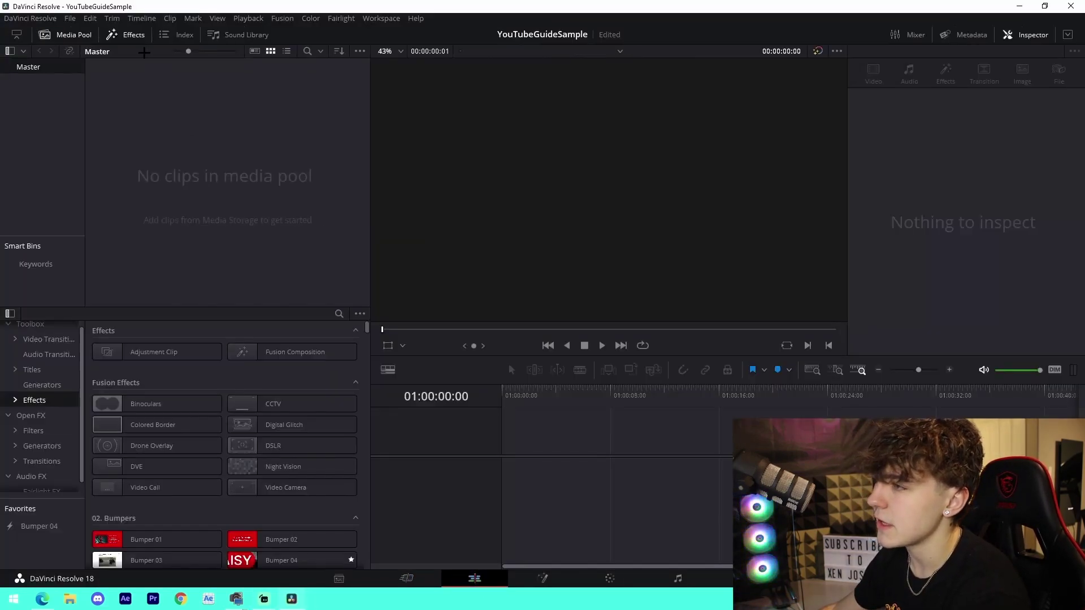
Step: Set the project's timeline frame rate to 60 frames per second and save the project settings
{"action": "left_click", "coordinate": [72, 19]}
{"action": "left_click", "coordinate": [101, 239]}
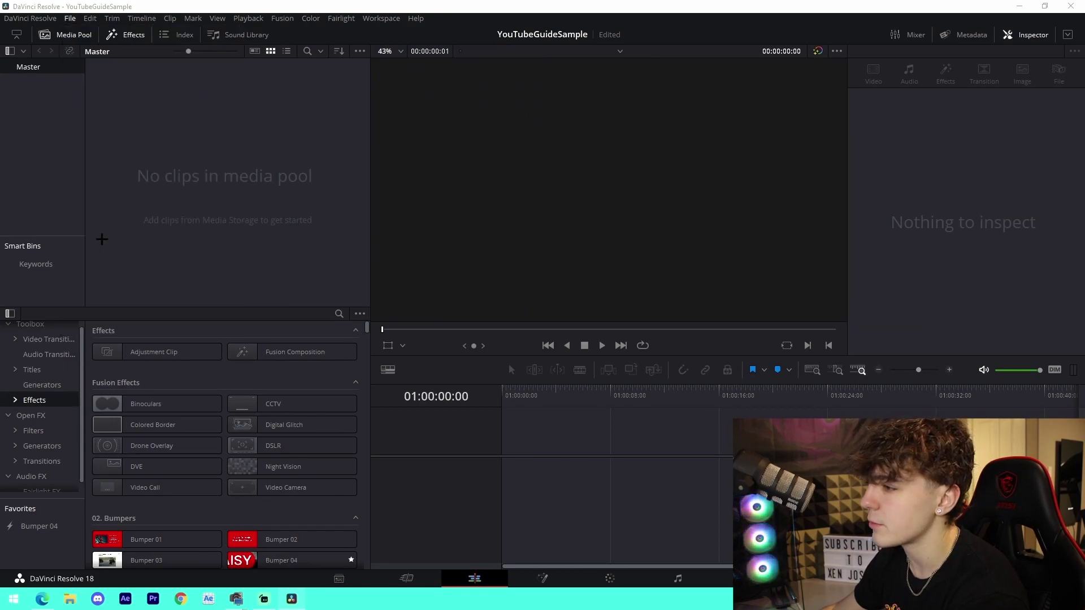
{"action": "left_click", "coordinate": [528, 227]}
{"action": "left_click", "coordinate": [525, 354]}
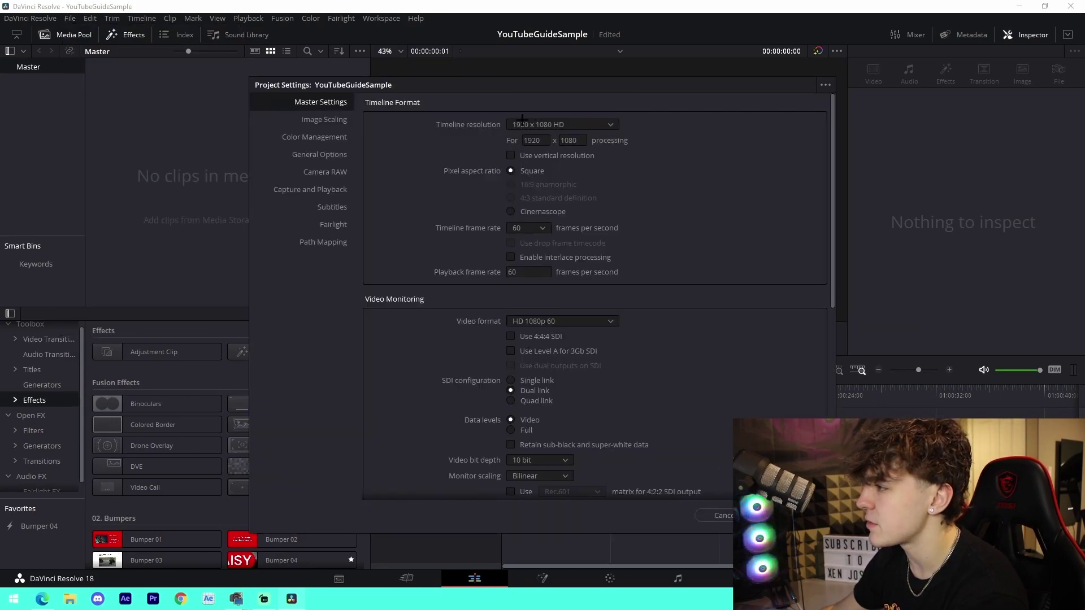
{"action": "left_click", "coordinate": [793, 516]}
Step: Search the YouTube videos folder in File Explorer for "cut" and place CutEditingTiktoks.mov on the DaVinci Resolve timeline
{"action": "left_click", "coordinate": [70, 599]}
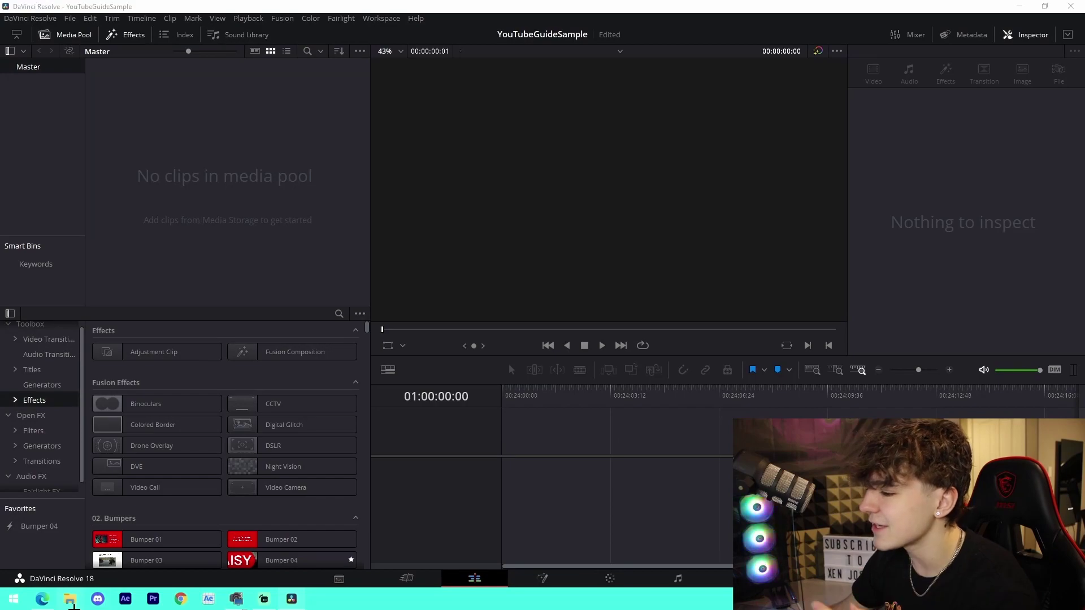
{"action": "key", "text": "super+e"}
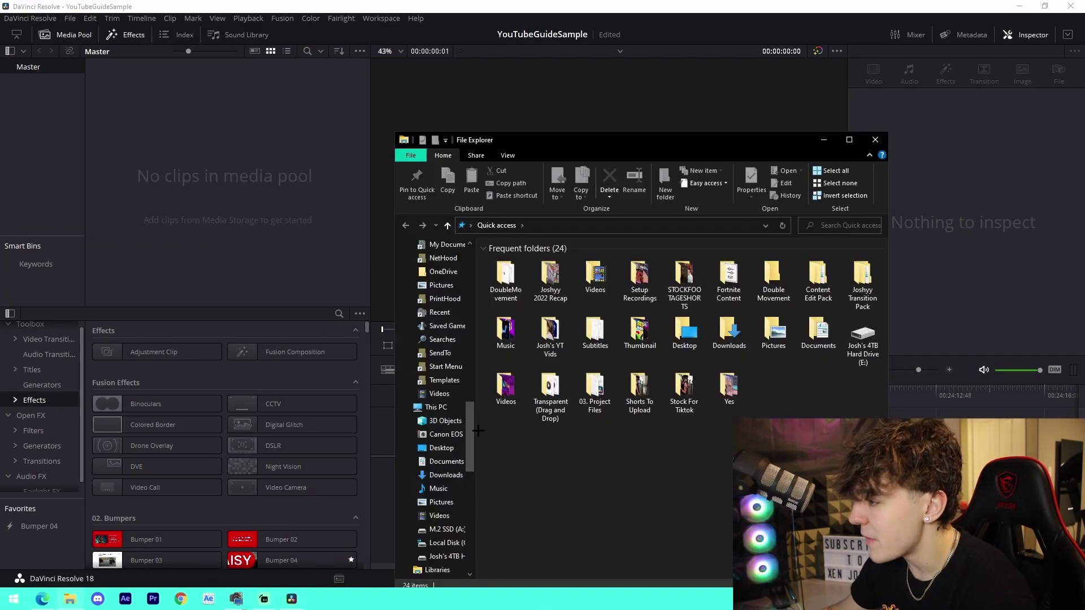
{"action": "scroll", "coordinate": [440, 339], "scroll_direction": "up", "scroll_amount": 4}
{"action": "left_click", "coordinate": [440, 312]}
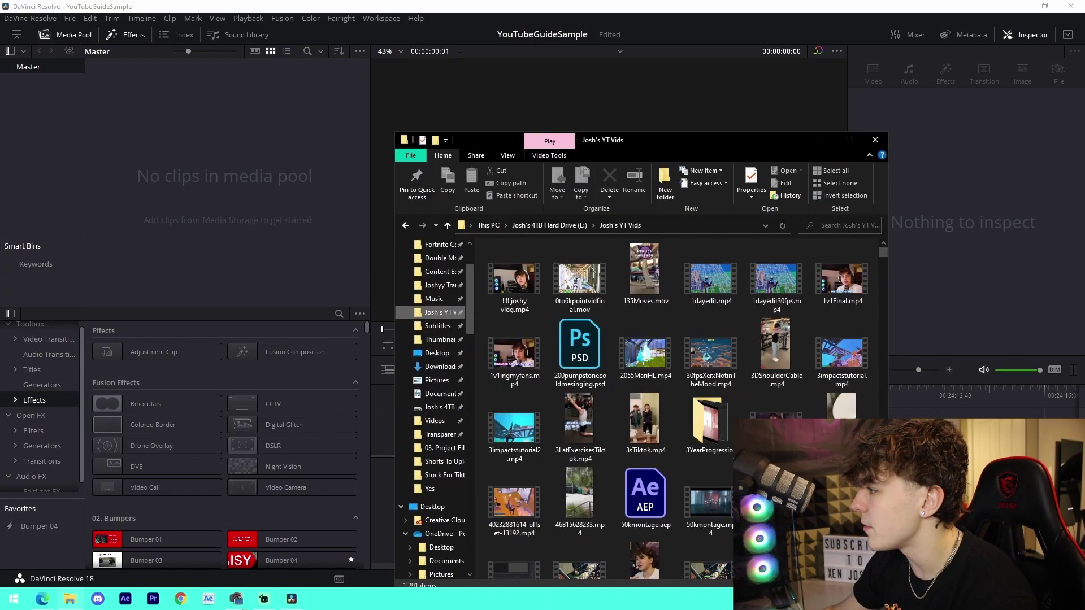
{"action": "left_click", "coordinate": [847, 226]}
{"action": "type", "text": "cut"}
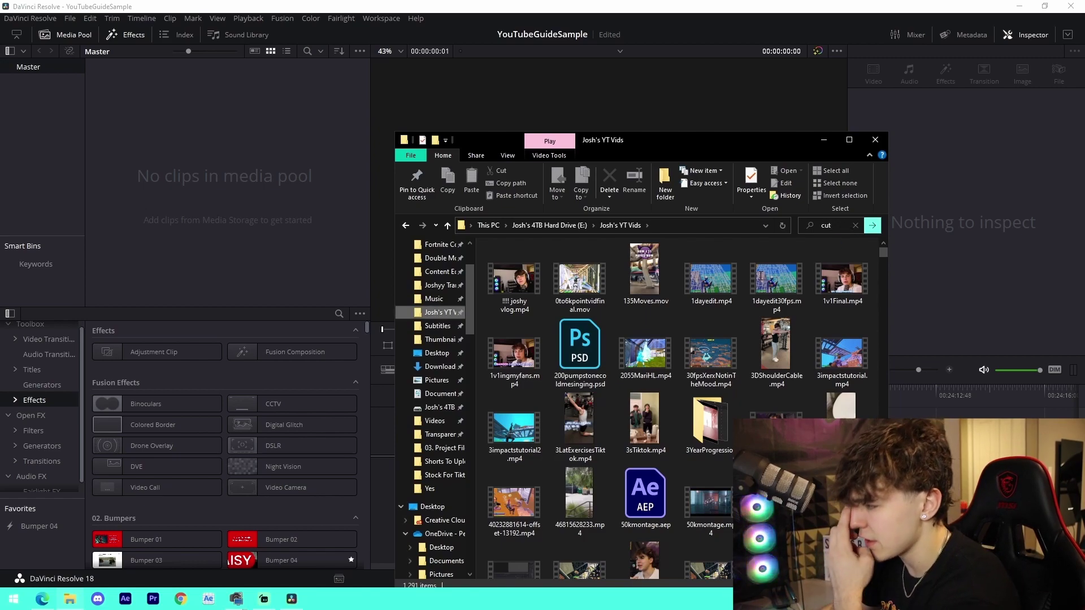
{"action": "left_click_drag", "start_coordinate": [515, 283], "coordinate": [927, 446]}
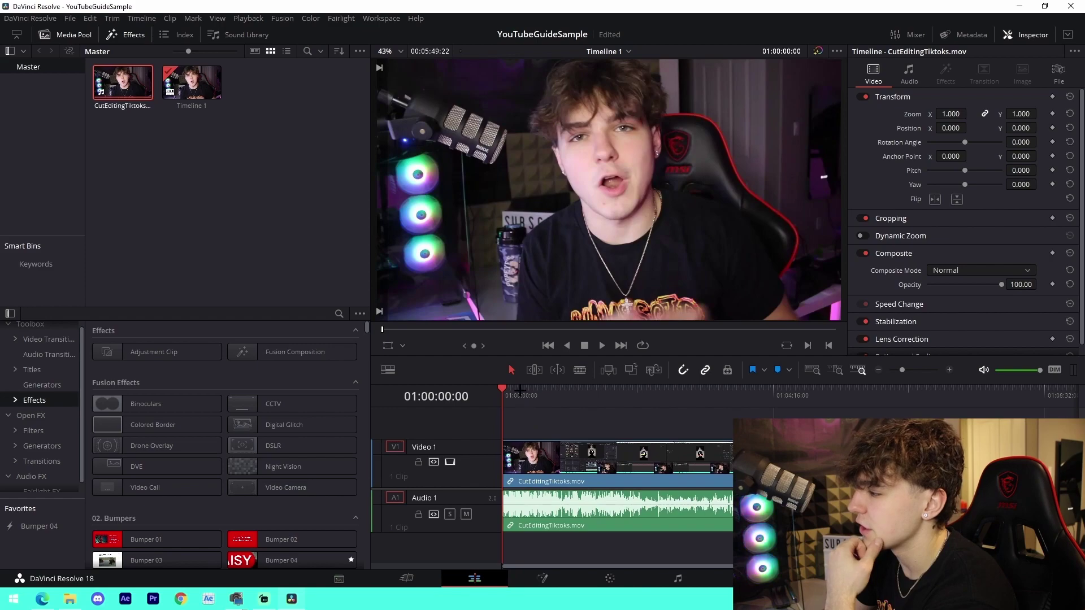
Step: Split the CutEditingTiktoks.mov clip with the Blade tool at eight spaced points along the timeline, and return to the selection tool
{"action": "left_click_drag", "start_coordinate": [520, 389], "coordinate": [499, 430]}
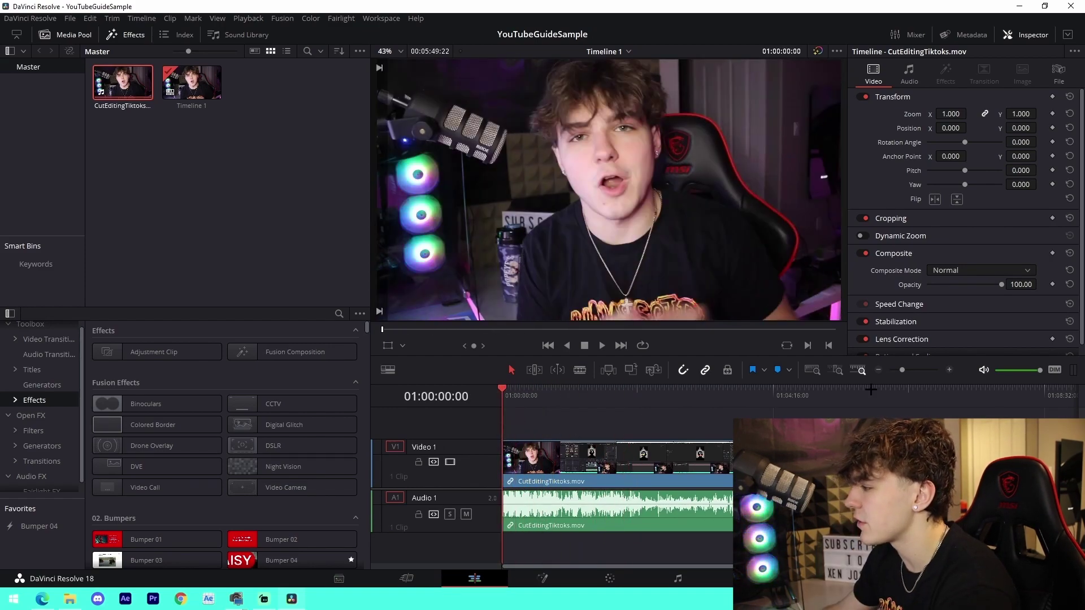
{"action": "left_click_drag", "start_coordinate": [902, 370], "coordinate": [909, 371]}
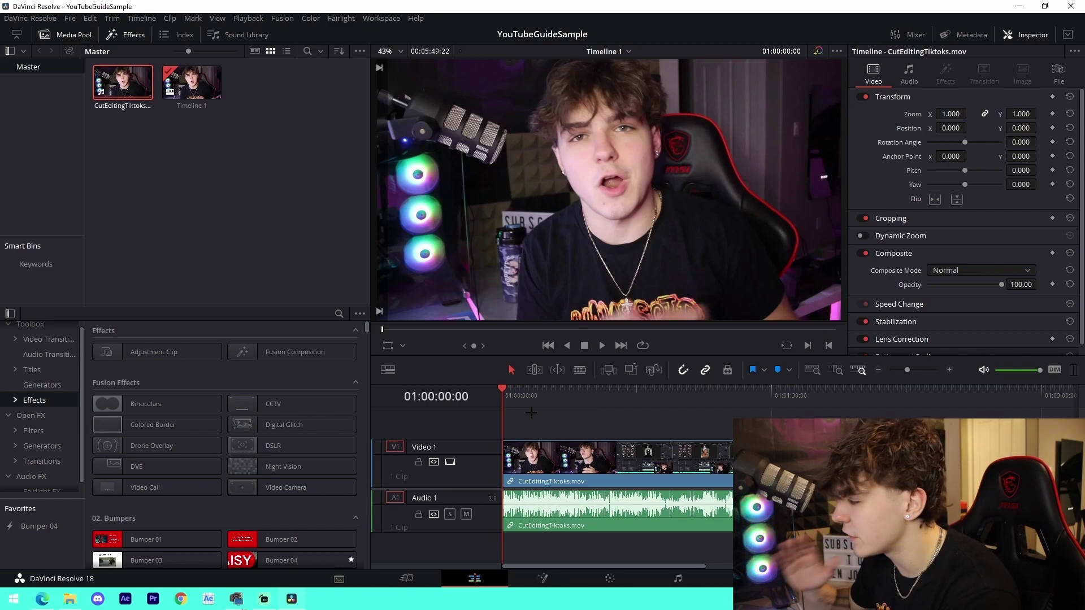
{"action": "key", "text": "b"}
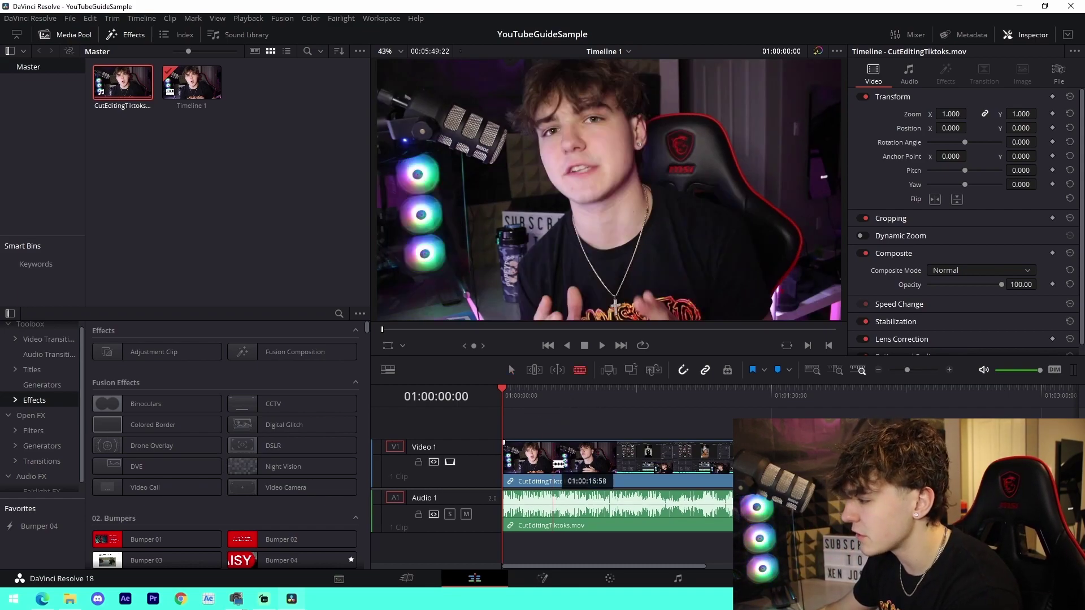
{"action": "left_click", "coordinate": [552, 467]}
{"action": "left_click", "coordinate": [618, 467]}
{"action": "left_click", "coordinate": [696, 468]}
{"action": "left_click", "coordinate": [774, 468]}
{"action": "left_click", "coordinate": [842, 468]}
{"action": "left_click", "coordinate": [905, 468]}
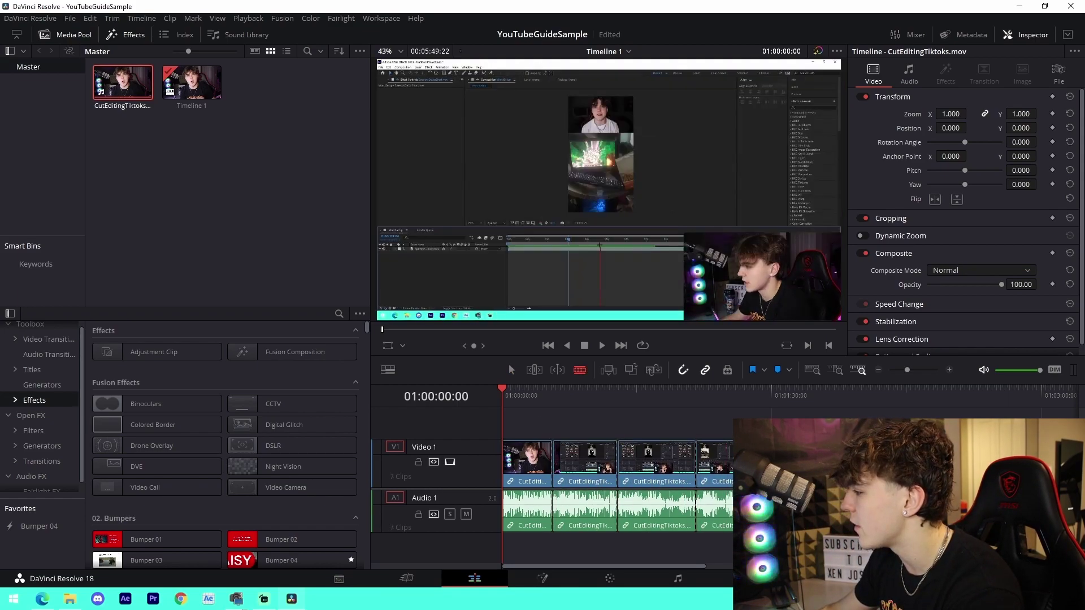
{"action": "left_click", "coordinate": [969, 468]}
{"action": "left_click", "coordinate": [1028, 468]}
{"action": "key", "text": "a"}
Step: Delete the second segment on the timeline leaving a gap, and undo that deletion
{"action": "left_click", "coordinate": [590, 463]}
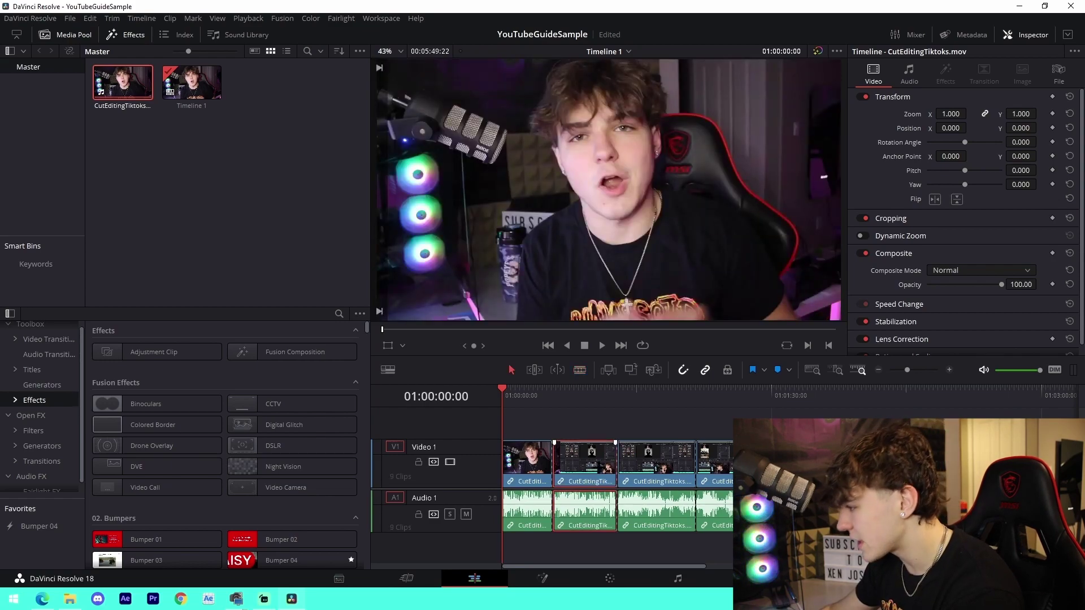
{"action": "key", "text": "BackSpace"}
{"action": "key", "text": "ctrl+z"}
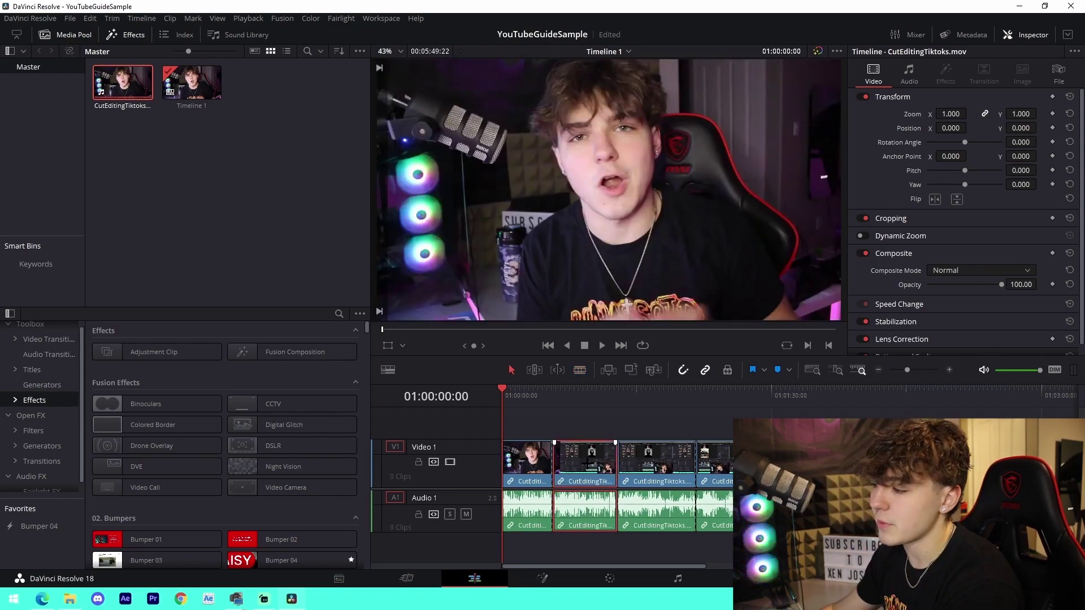
Step: Ripple-delete the five segments directly following the first segment on the timeline, closing each gap
{"action": "key", "text": "shift+Delete"}
{"action": "left_click", "coordinate": [560, 469]}
{"action": "key", "text": "Delete"}
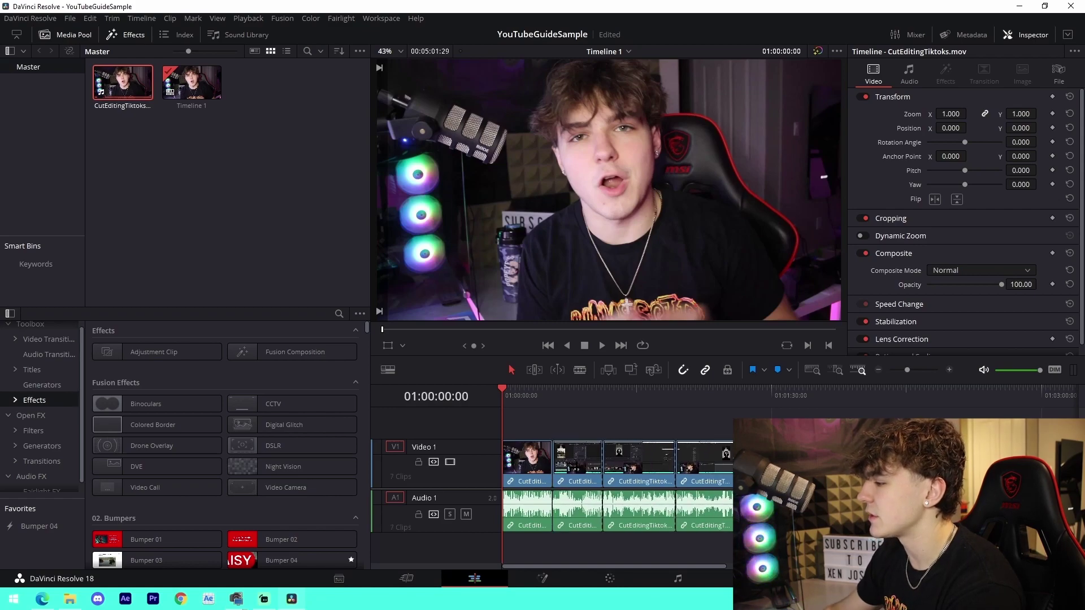
{"action": "left_click", "coordinate": [559, 469]}
{"action": "key", "text": "Delete"}
{"action": "left_click", "coordinate": [560, 469]}
{"action": "key", "text": "Delete"}
{"action": "left_click", "coordinate": [558, 469]}
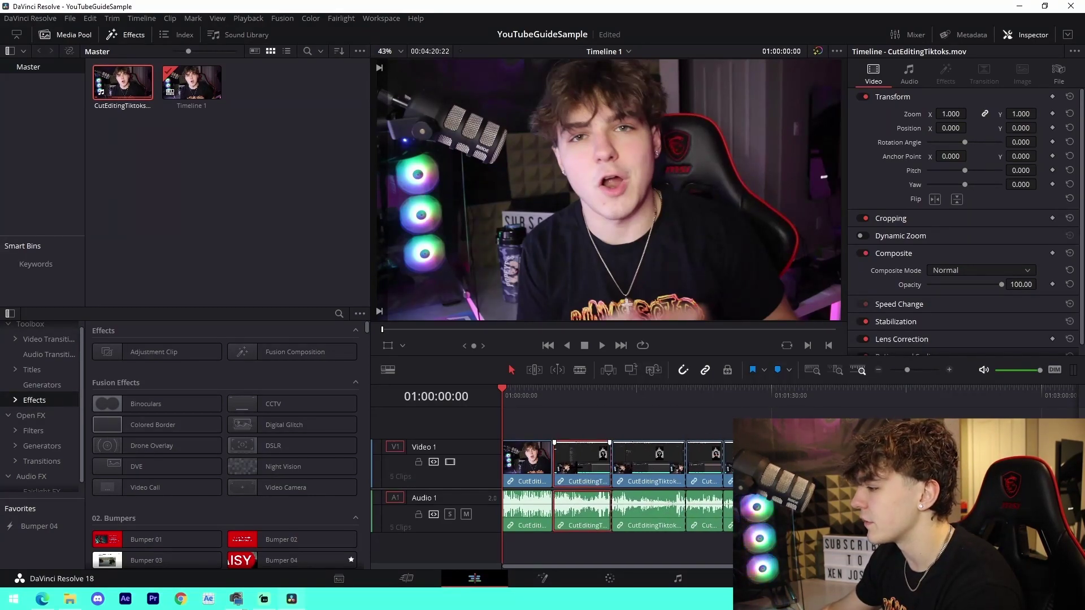
{"action": "key", "text": "shift+Delete"}
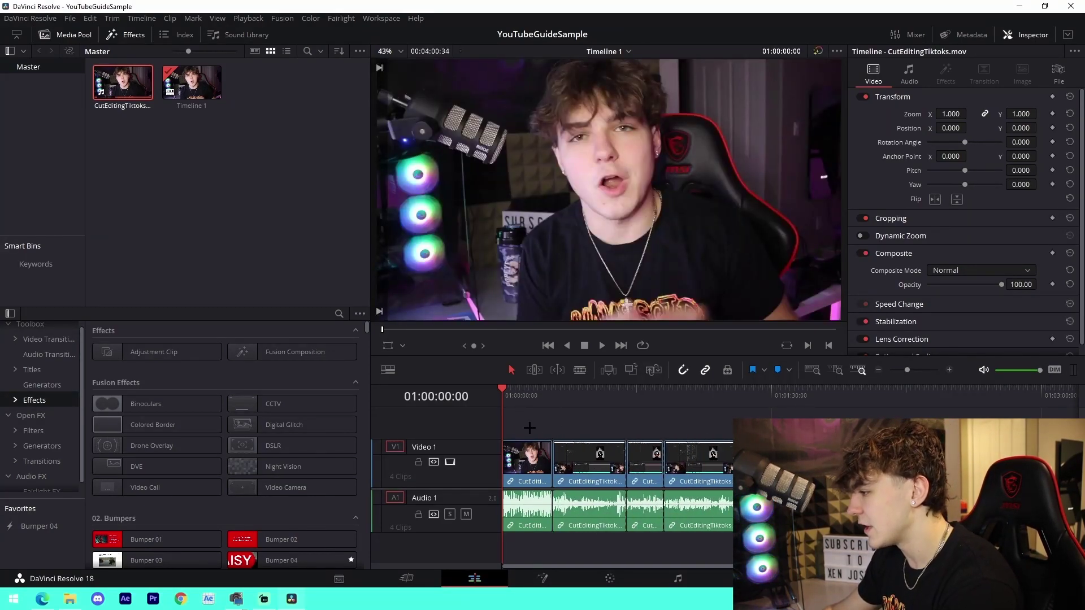
Step: Add a Cross Dissolve video transition at the cut between the first and second clips and play it back
{"action": "left_click", "coordinate": [48, 339]}
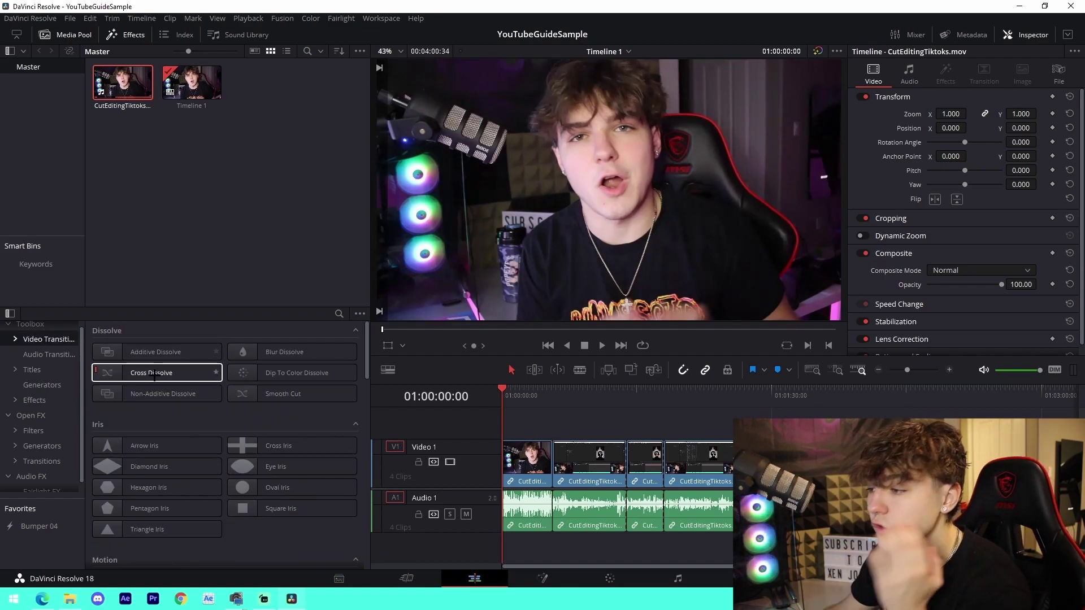
{"action": "left_click_drag", "start_coordinate": [154, 376], "coordinate": [662, 466]}
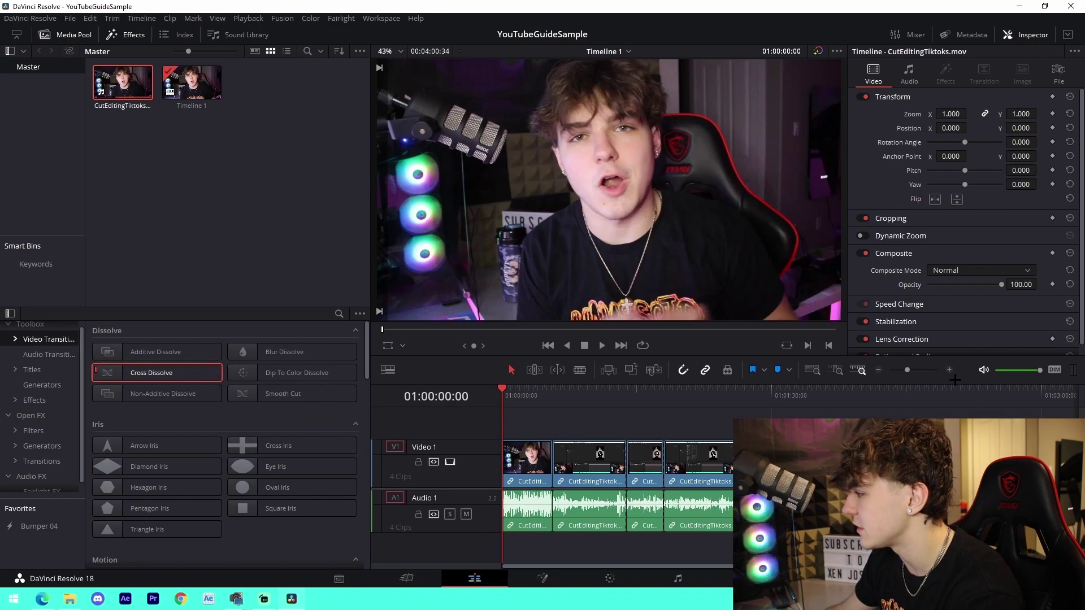
{"action": "left_click", "coordinate": [949, 370]}
{"action": "left_click", "coordinate": [702, 454]}
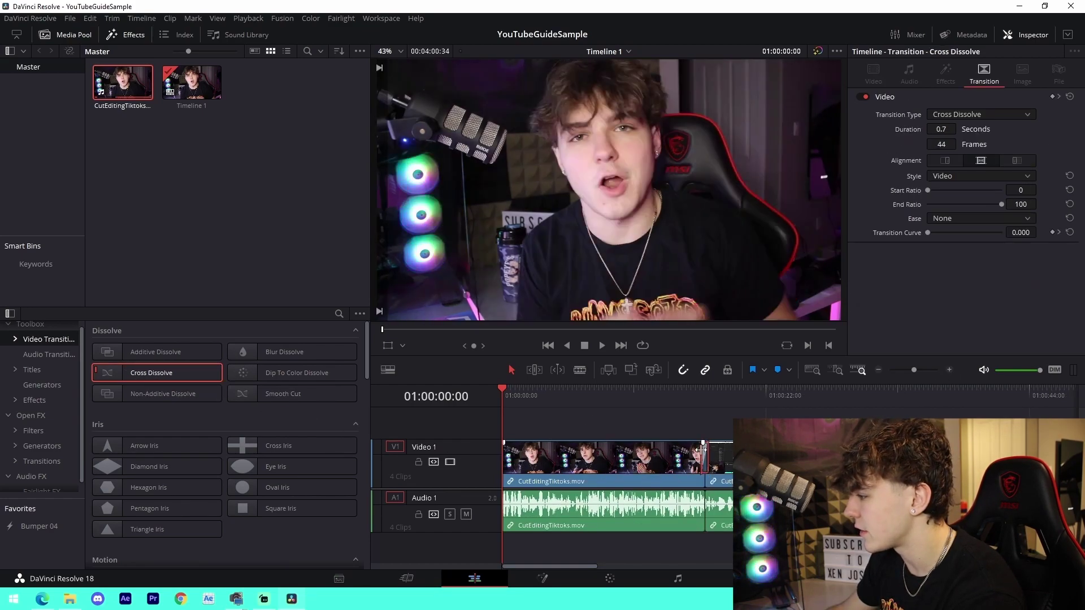
{"action": "left_click", "coordinate": [701, 425]}
{"action": "left_click", "coordinate": [704, 390]}
{"action": "key", "text": "space"}
{"action": "key", "text": "space"}
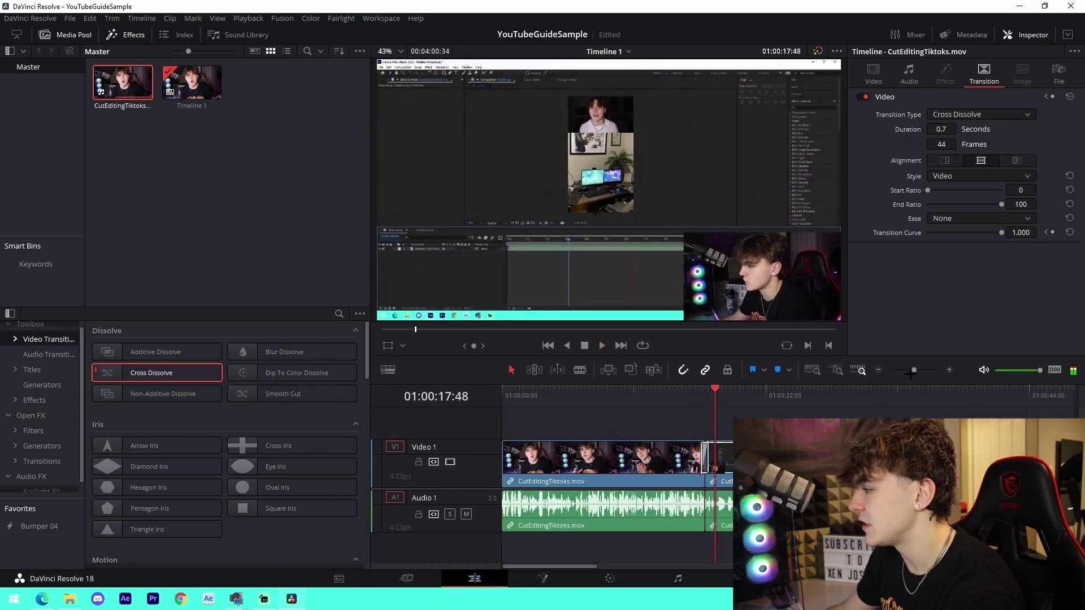
Step: Look through the audio transitions and the video transition subcategories, and return the playhead to the timeline's start
{"action": "left_click_drag", "start_coordinate": [912, 371], "coordinate": [906, 372]}
{"action": "left_click", "coordinate": [39, 357]}
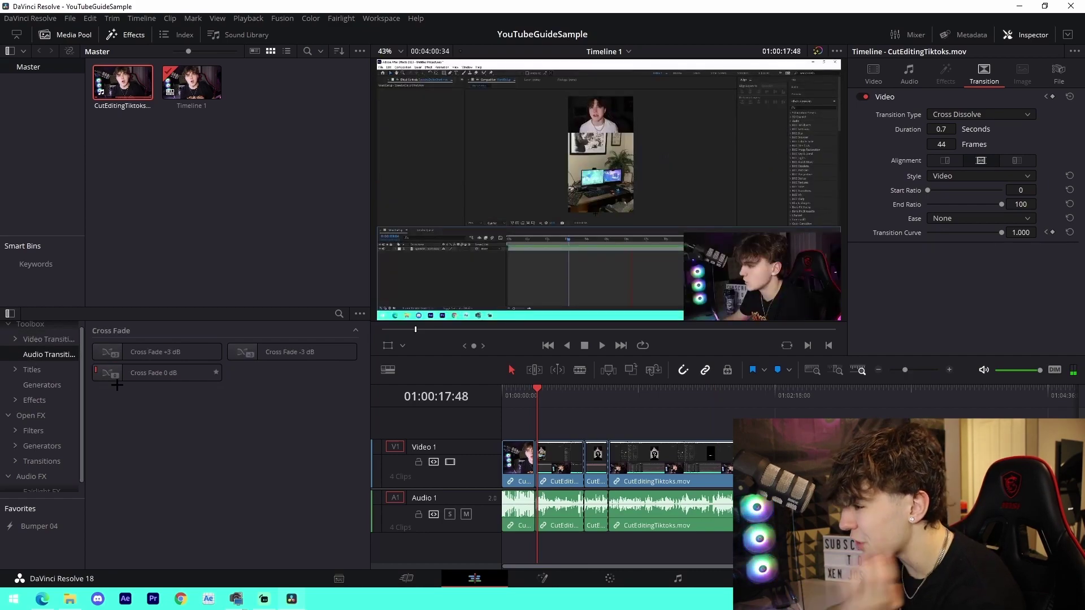
{"action": "double_click", "coordinate": [44, 342]}
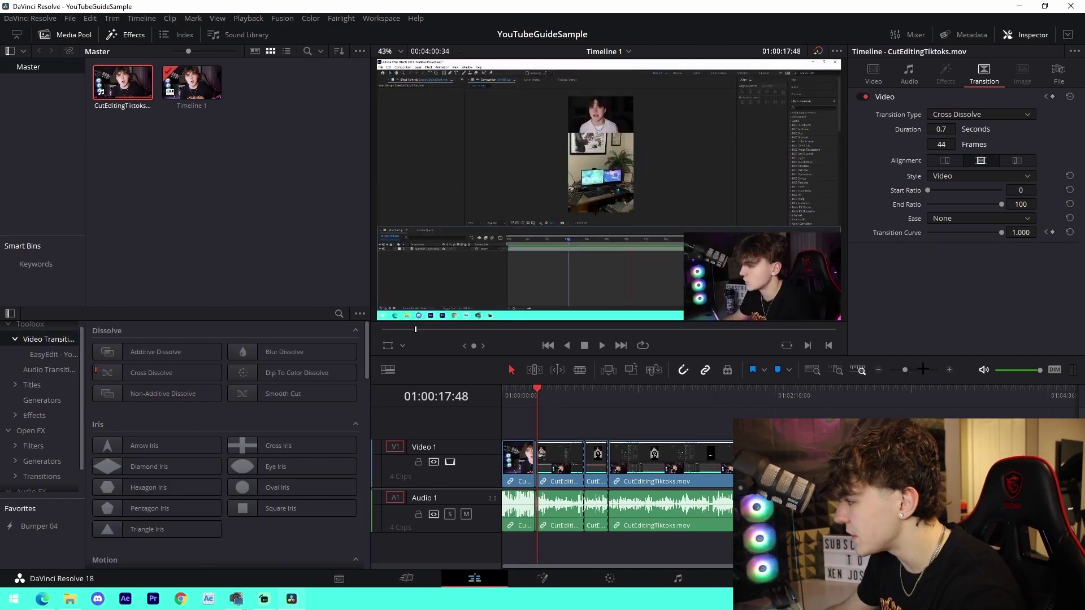
{"action": "left_click_drag", "start_coordinate": [905, 370], "coordinate": [912, 370]}
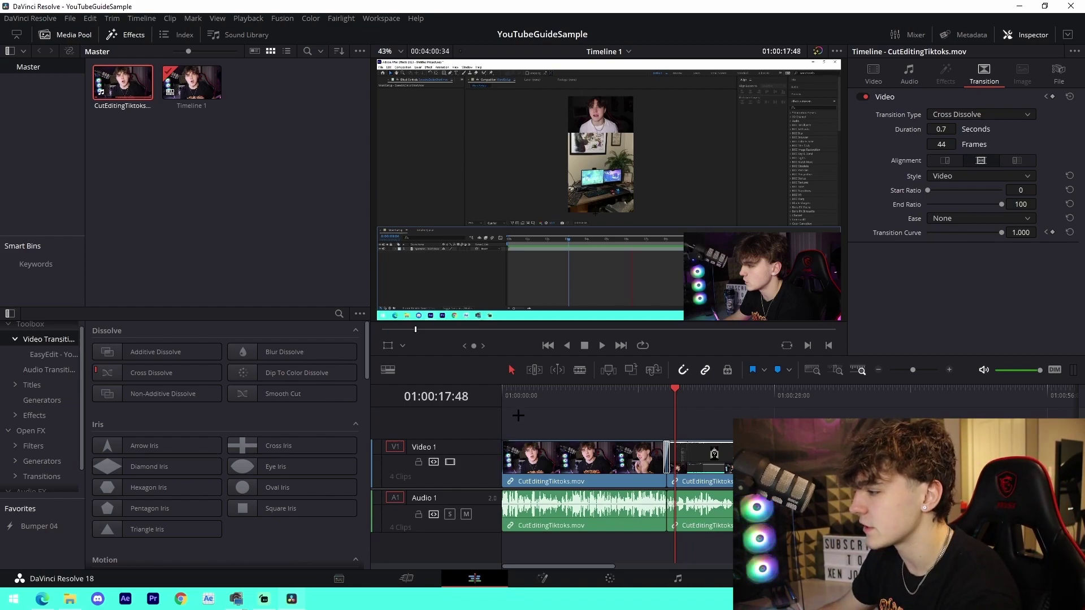
{"action": "key", "text": "Home"}
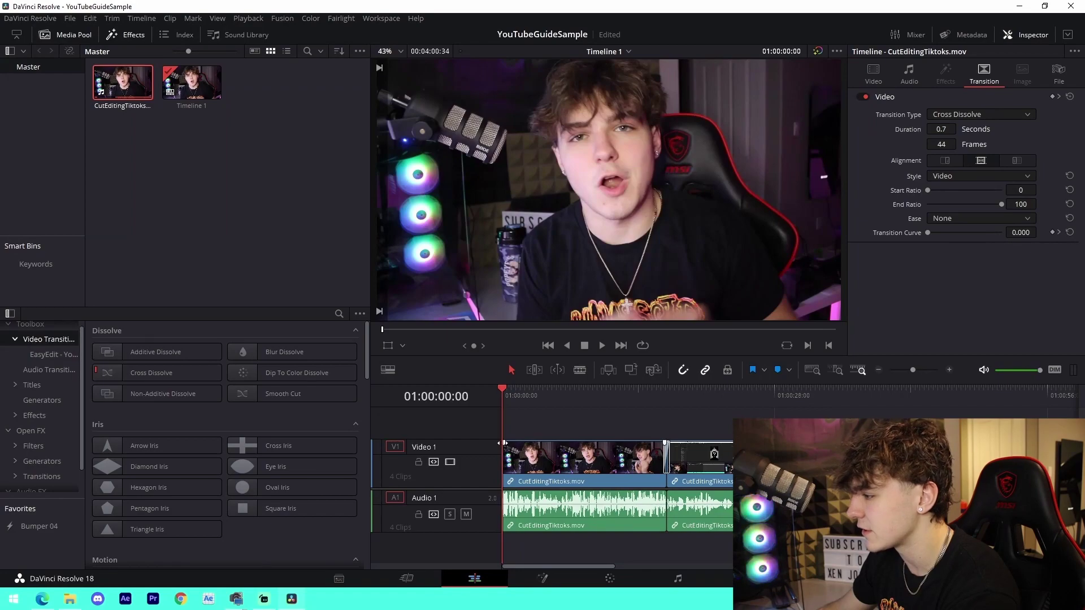
Step: Play the opening moment of the timeline, then look through the Open FX effects, from Universe Transitions to Resolve FX Texture
{"action": "left_click_drag", "start_coordinate": [503, 443], "coordinate": [510, 443]}
{"action": "key", "text": "space"}
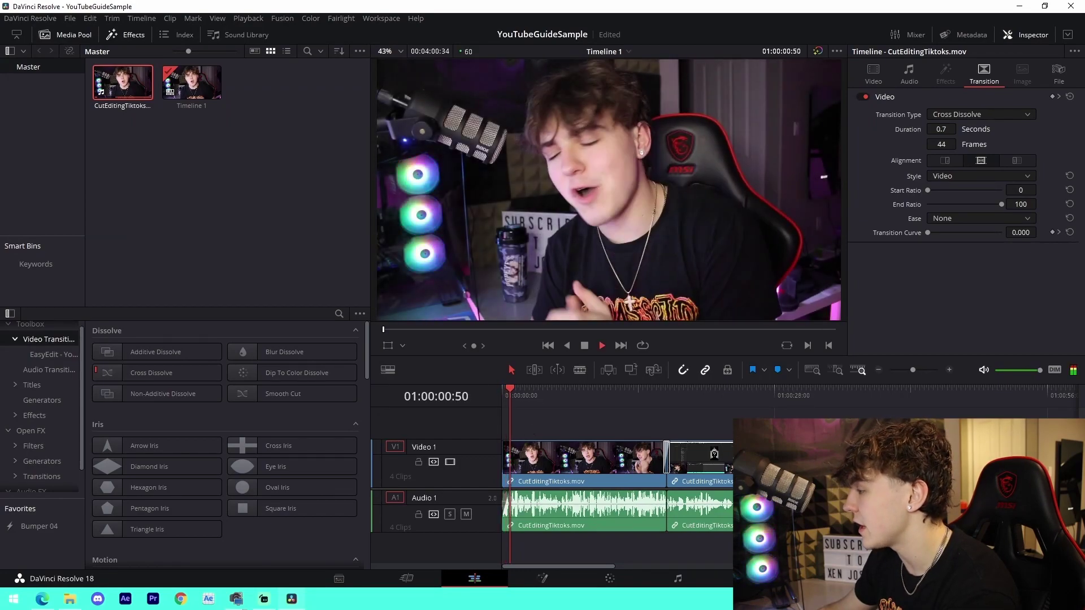
{"action": "left_click_drag", "start_coordinate": [912, 369], "coordinate": [903, 371]}
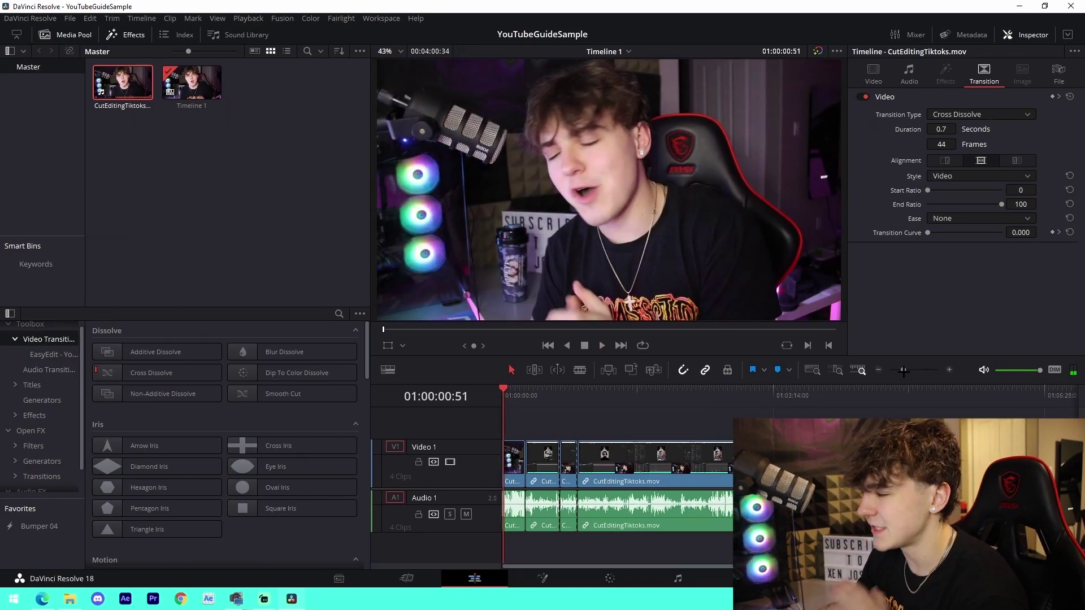
{"action": "left_click", "coordinate": [28, 431]}
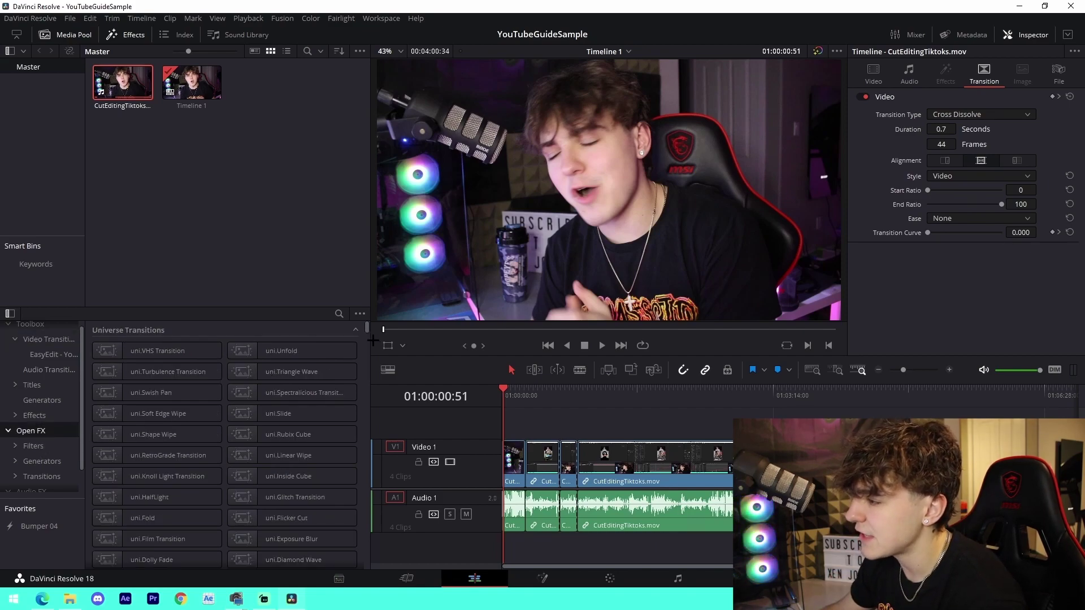
{"action": "left_click_drag", "start_coordinate": [367, 329], "coordinate": [536, 409]}
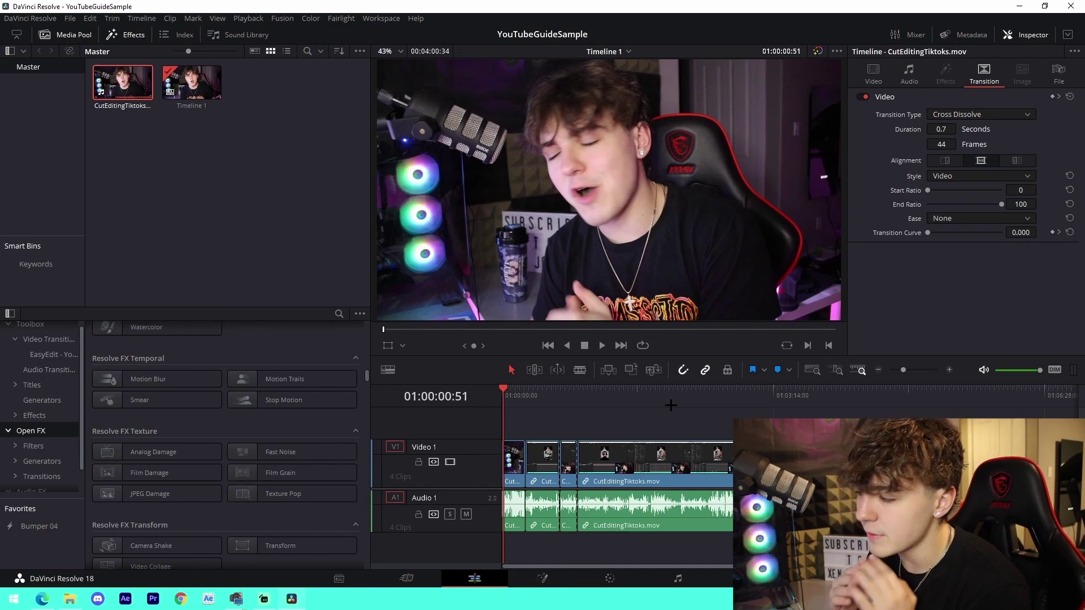
Step: On the Deliver page, name the export SampleStudio and set its save location to the YT Vids folder on drive E
{"action": "left_click", "coordinate": [745, 579]}
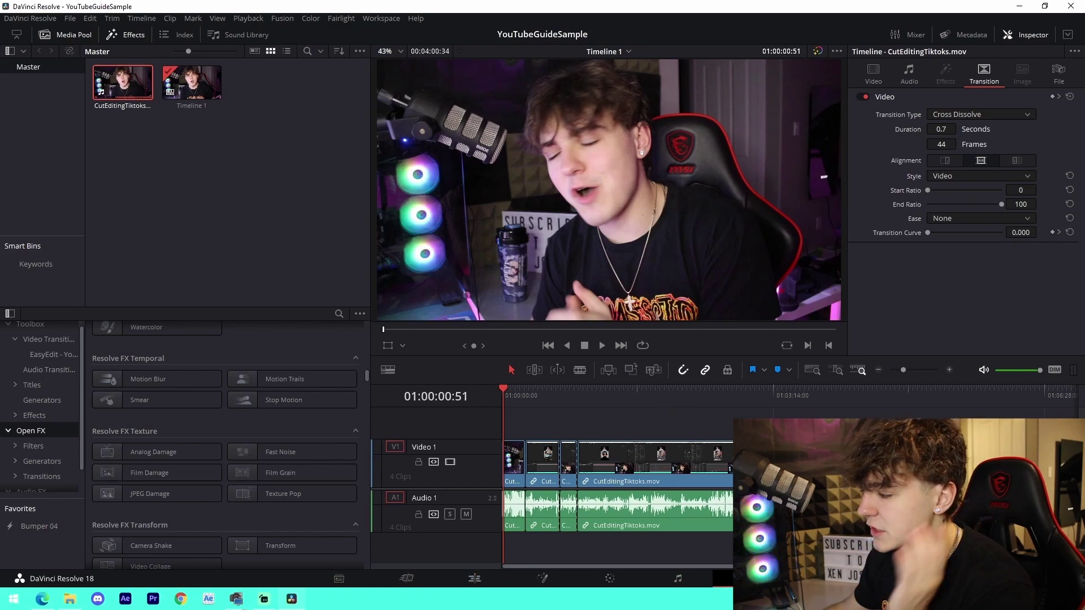
{"action": "left_click", "coordinate": [86, 131]}
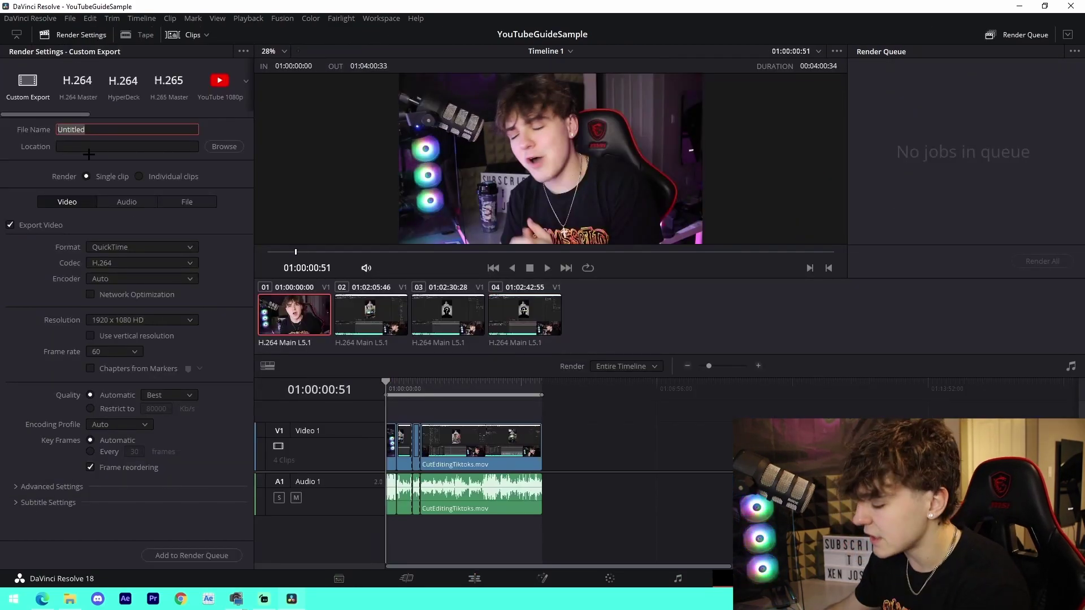
{"action": "type", "text": "SampleStudio"}
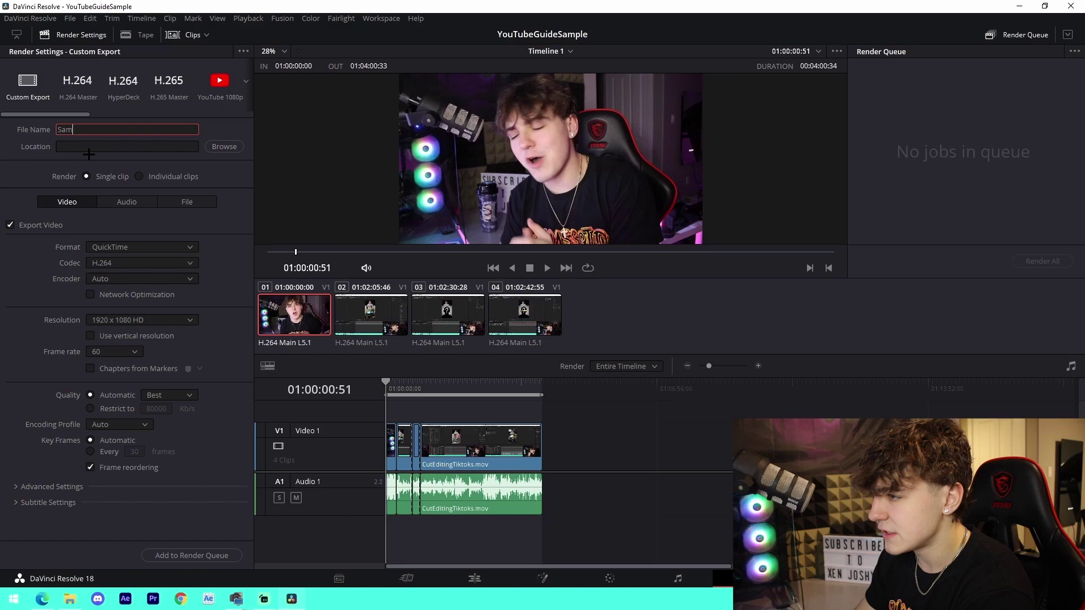
{"action": "left_click", "coordinate": [223, 146]}
{"action": "left_click", "coordinate": [50, 173]}
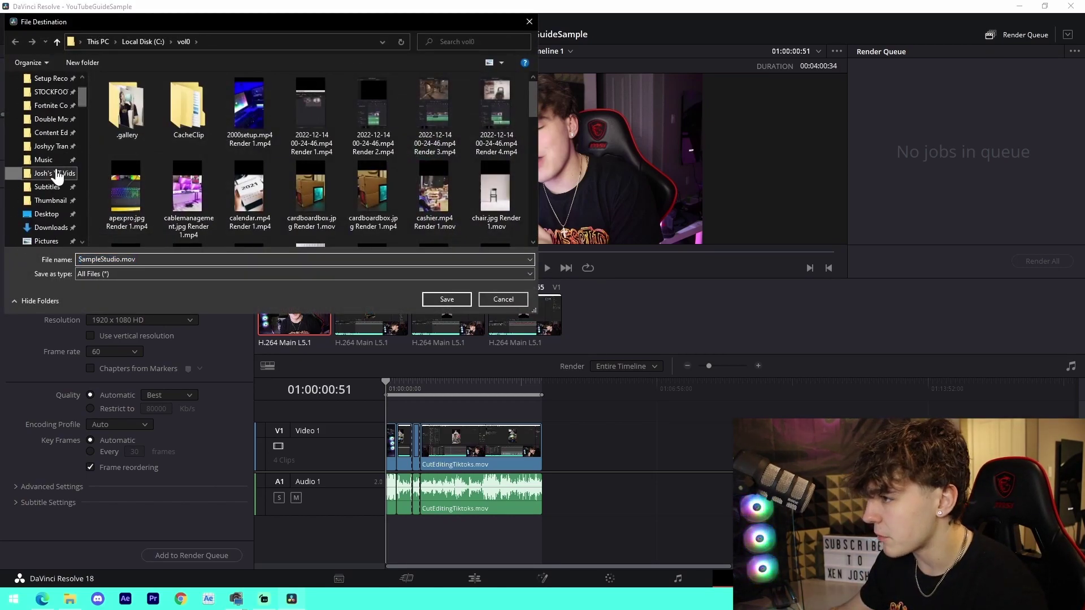
{"action": "left_click", "coordinate": [446, 299]}
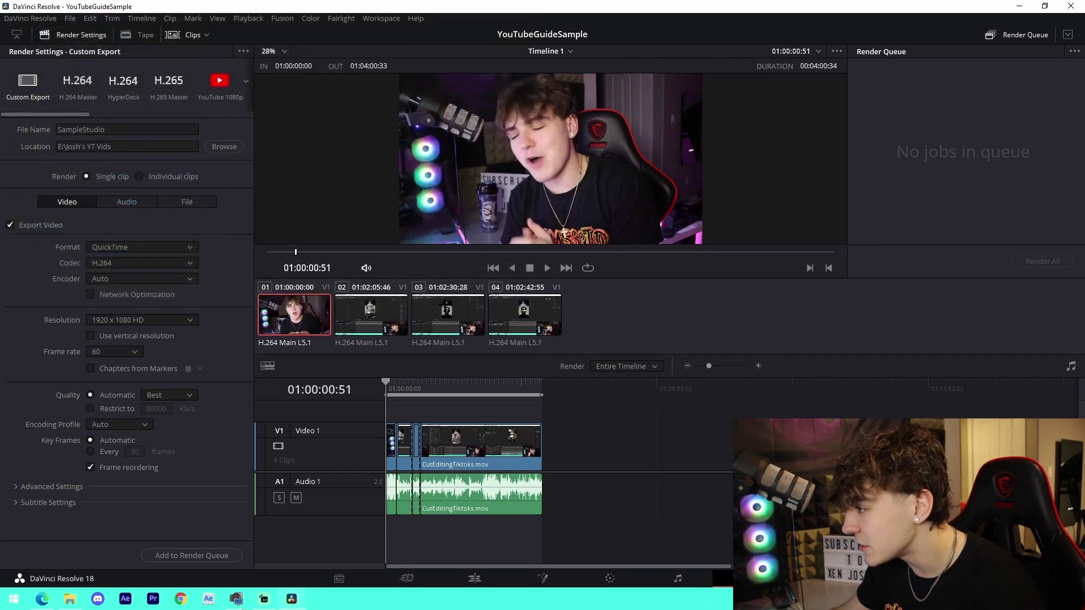
Step: Restrict the export quality to 160000 Kb/s and add the job to the render queue
{"action": "left_click", "coordinate": [91, 409]}
{"action": "left_click", "coordinate": [165, 409]}
{"action": "type", "text": "160000"}
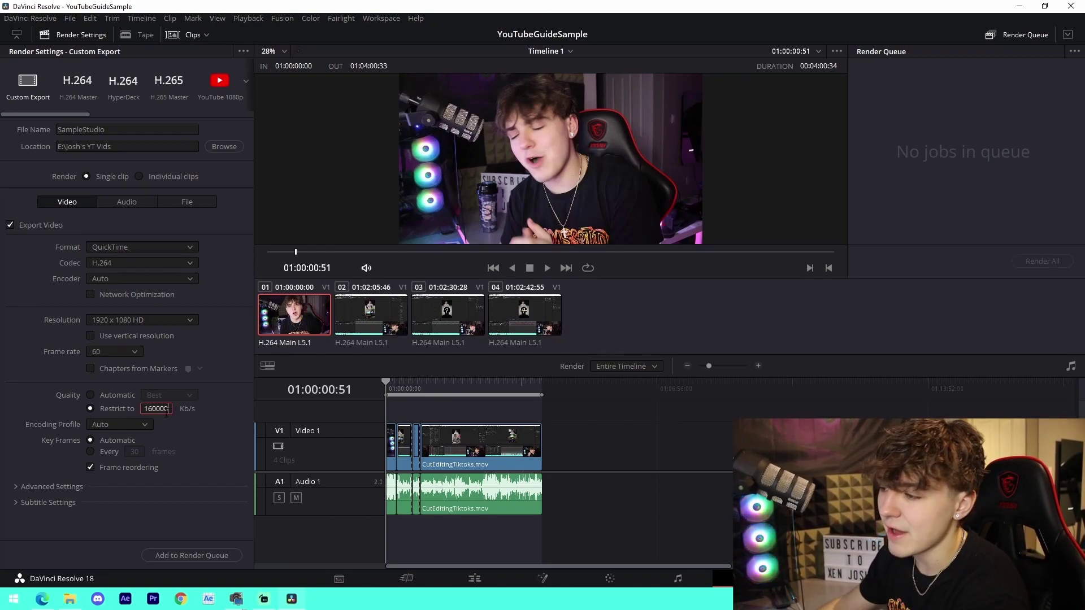
{"action": "left_click", "coordinate": [200, 421]}
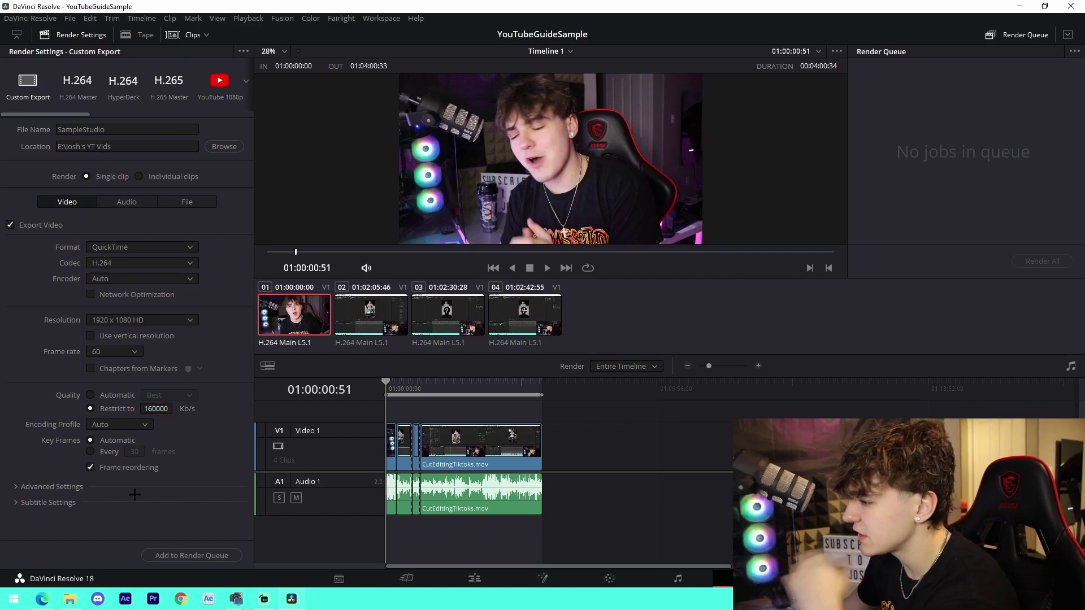
{"action": "left_click", "coordinate": [183, 559]}
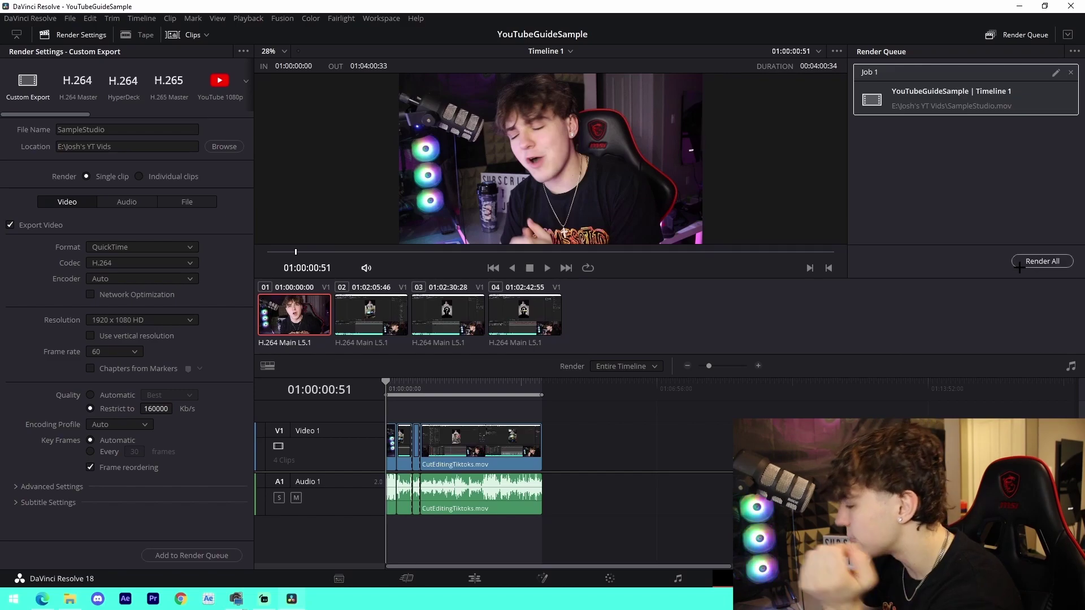
Step: Close DaVinci Resolve and the file search window, and switch to Microsoft Edge to open youtube.com in a new tab
{"action": "left_click", "coordinate": [1070, 6]}
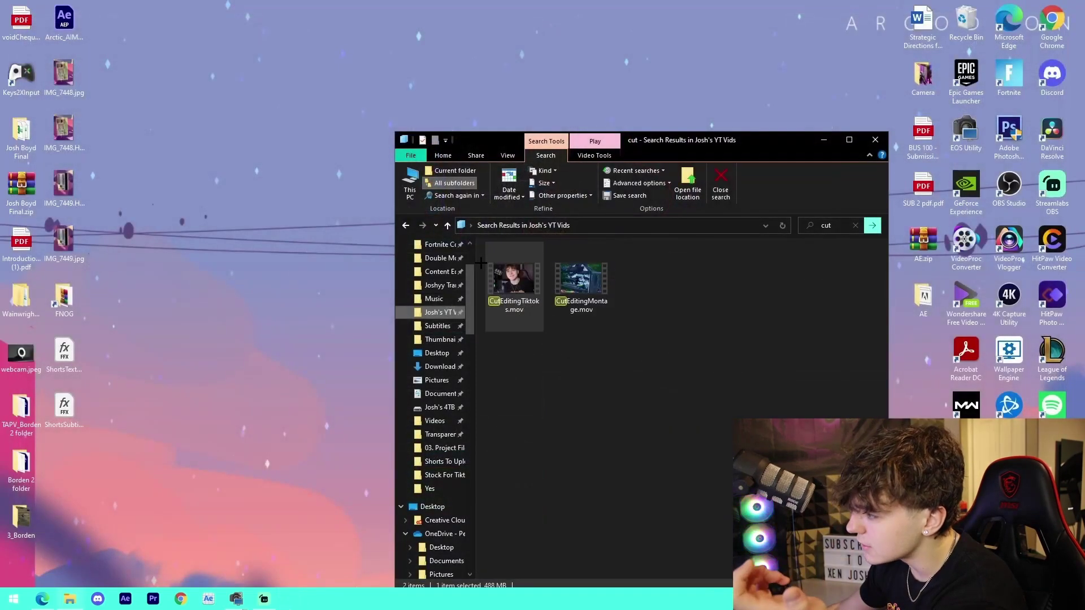
{"action": "left_click", "coordinate": [875, 140]}
{"action": "mouse_move", "coordinate": [42, 599]}
{"action": "left_click", "coordinate": [63, 576]}
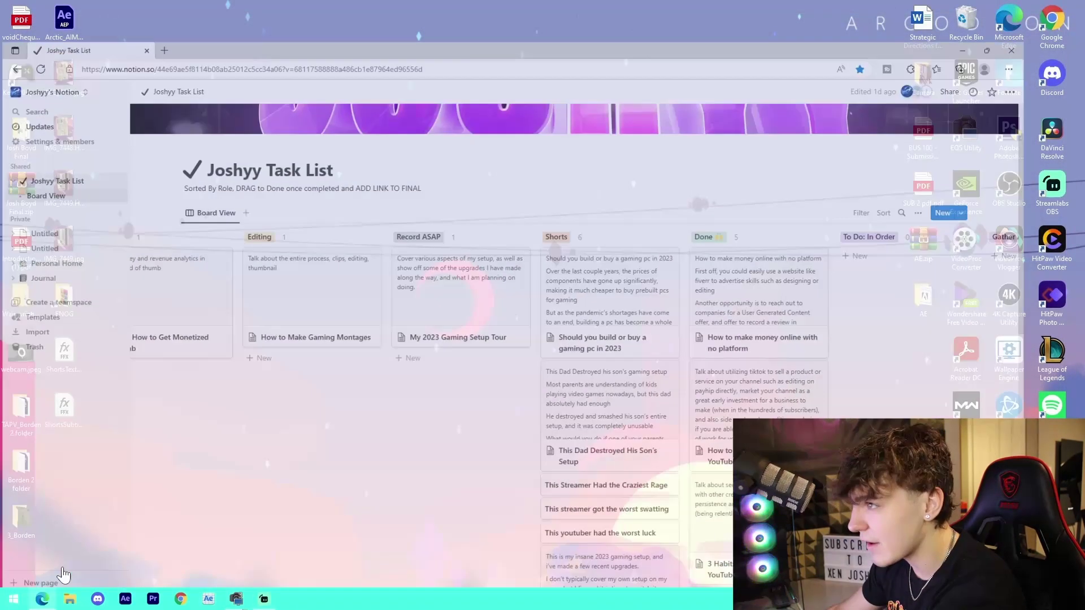
{"action": "left_click", "coordinate": [172, 8]}
{"action": "type", "text": "yo"}
{"action": "key", "text": "Return"}
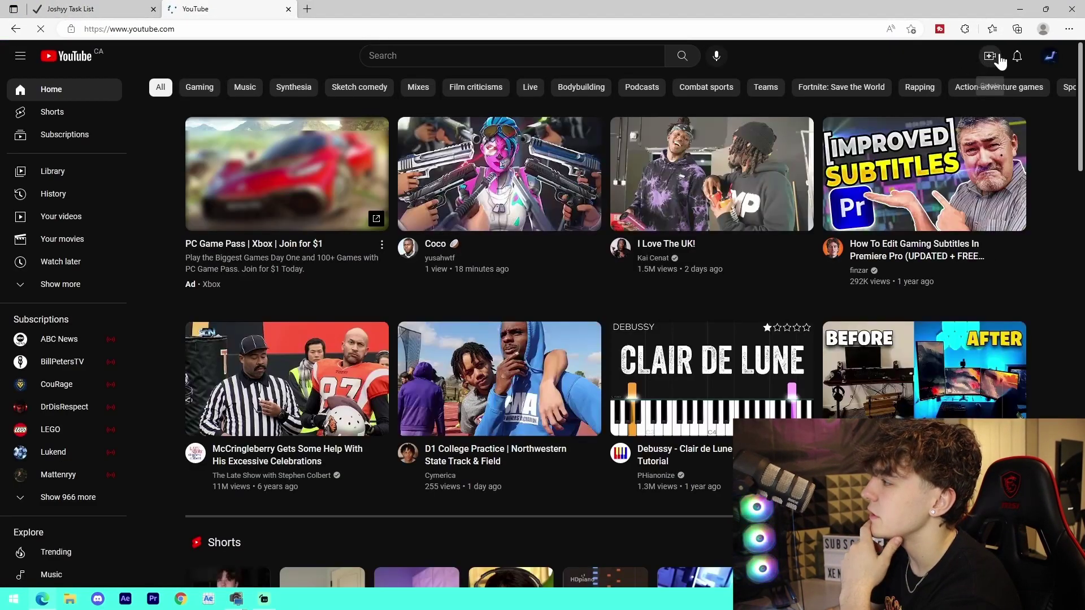
Step: Start a new YouTube video upload, search the video folder for "cut" and choose CutEditingTiktoks.mov
{"action": "left_click", "coordinate": [993, 58]}
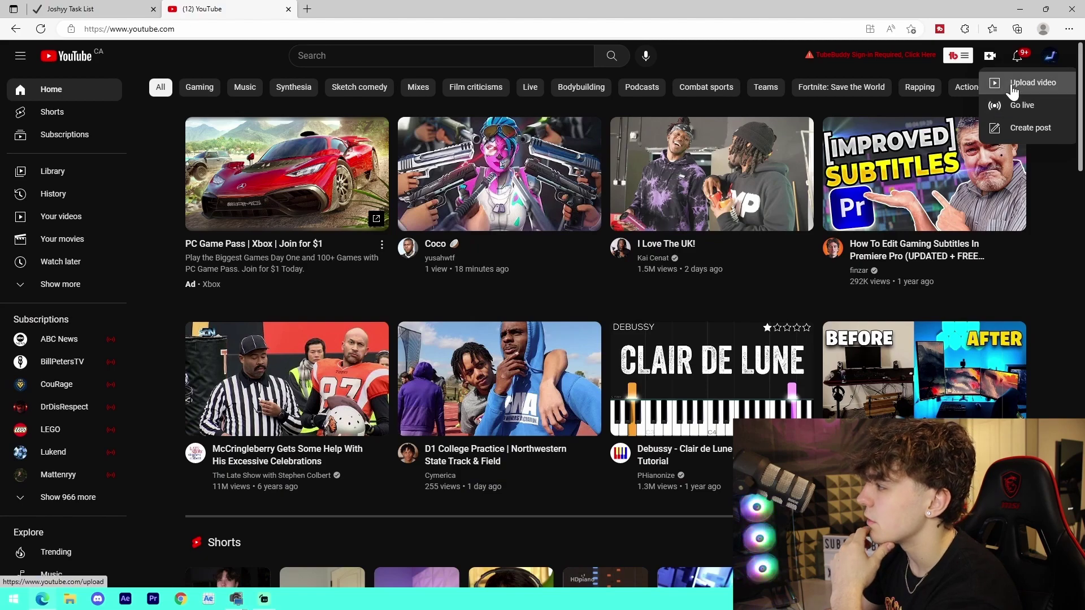
{"action": "left_click", "coordinate": [1013, 92]}
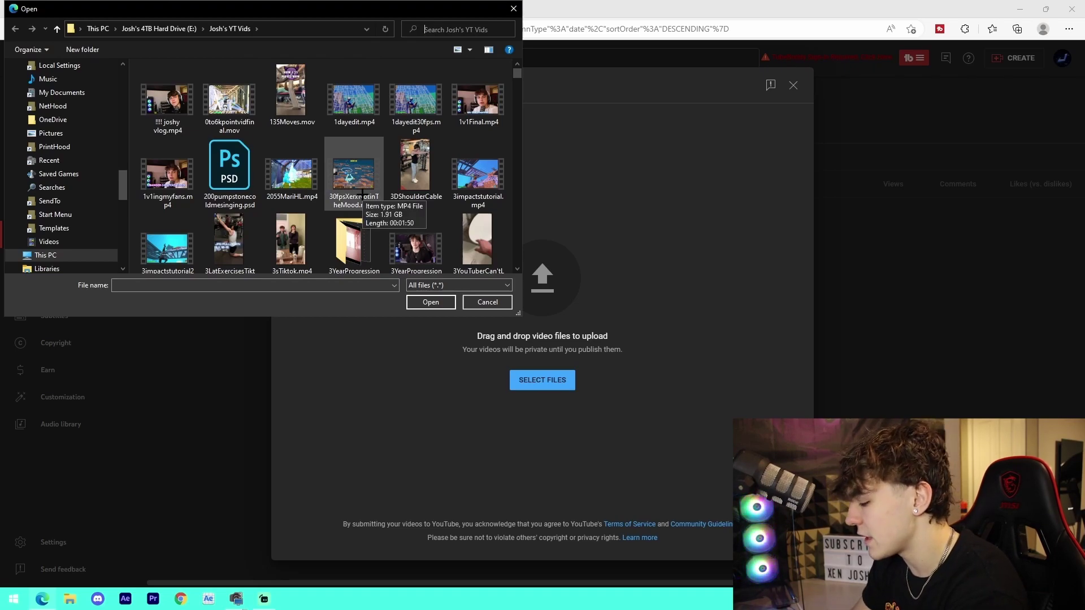
{"action": "type", "text": "cut"}
{"action": "left_click", "coordinate": [170, 105]}
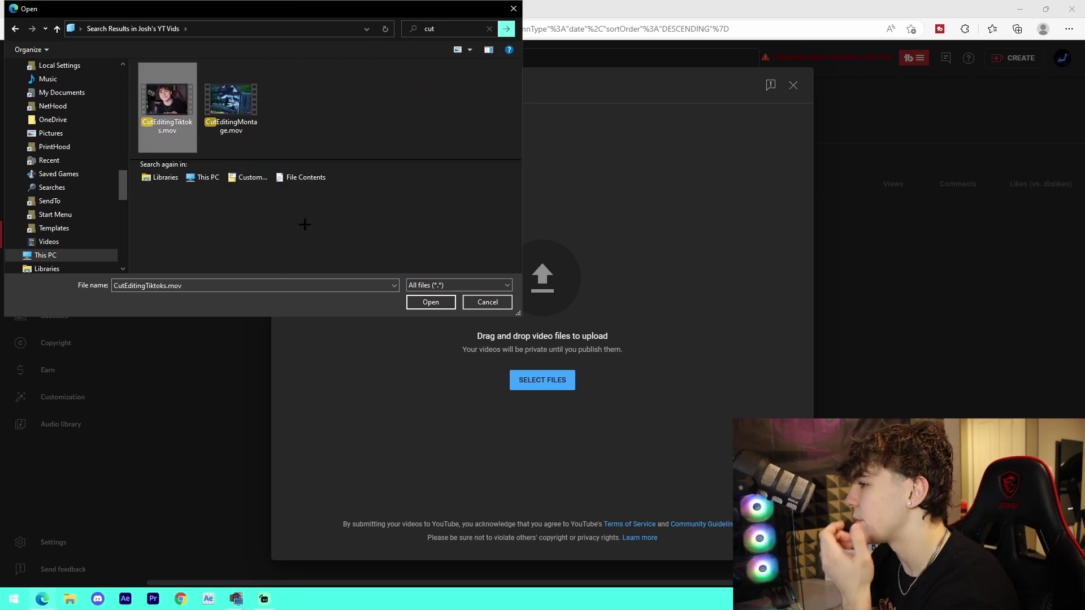
{"action": "left_click", "coordinate": [429, 299]}
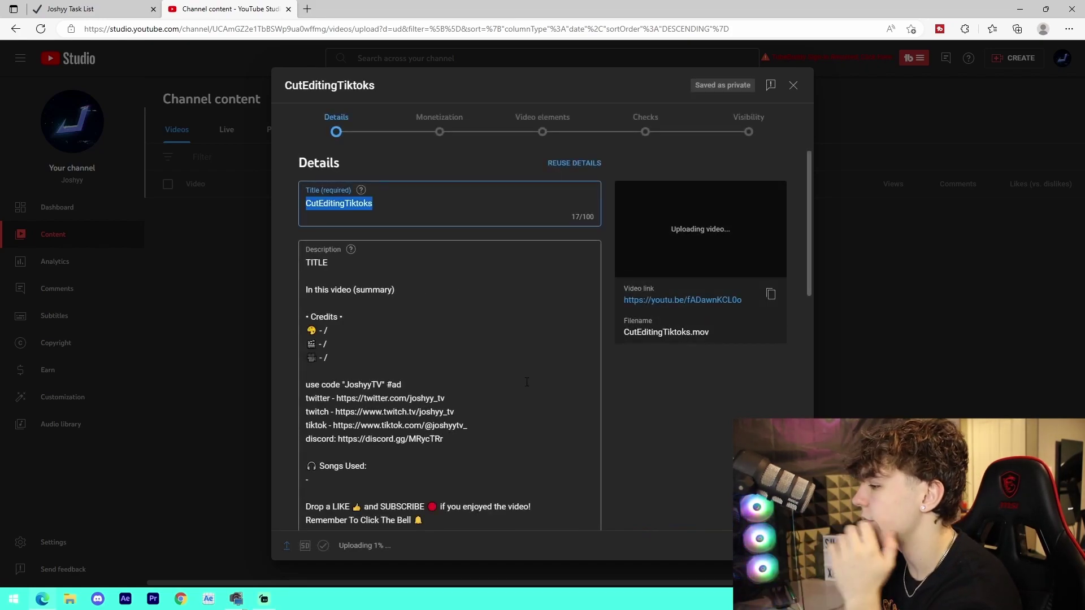
Step: Replace the video title with "How to EDIT VIRAL Tiktoks... (Complete Guide for Beginners)"
{"action": "left_click", "coordinate": [526, 382]}
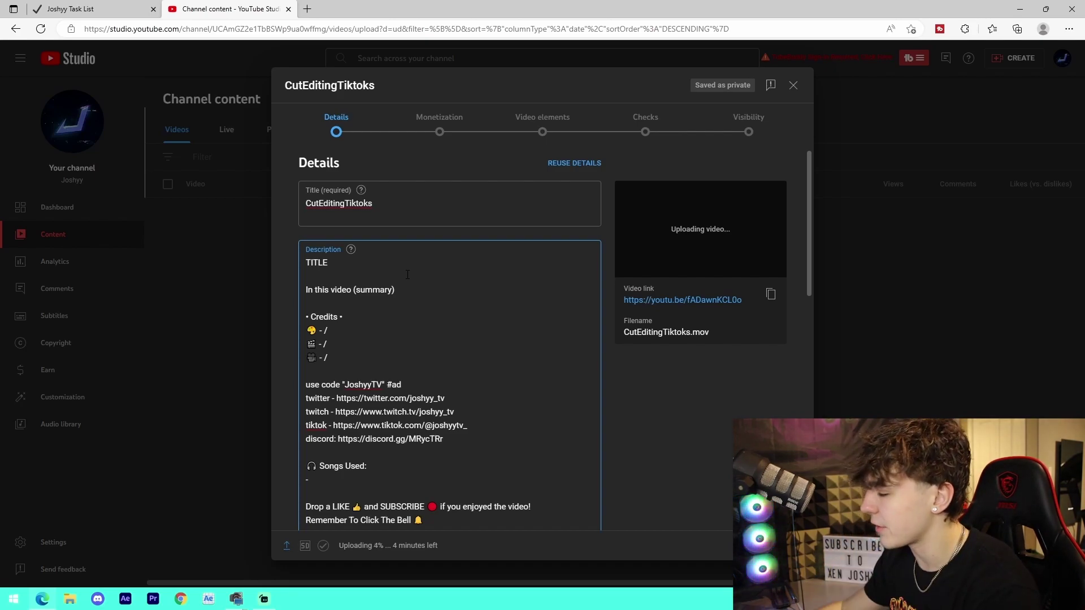
{"action": "double_click", "coordinate": [339, 203]}
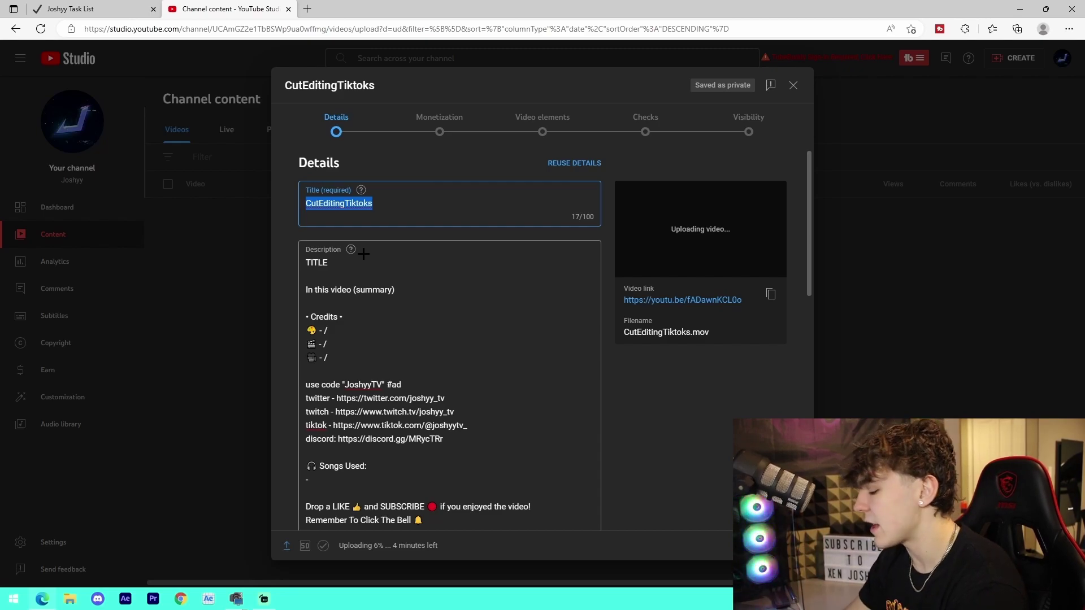
{"action": "type", "text": "How to EDIT VIRAL"}
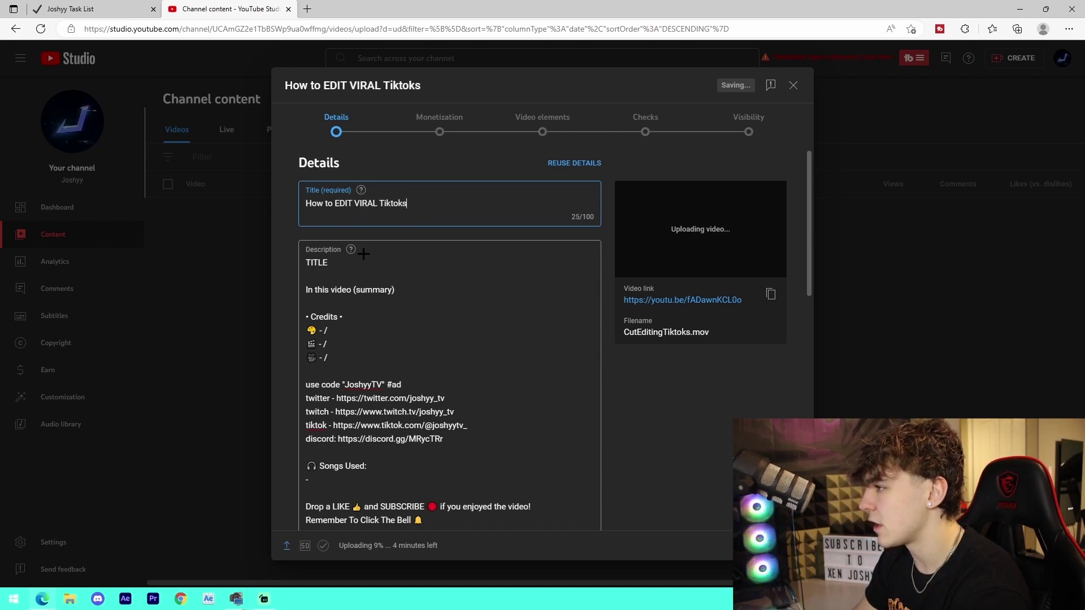
{"action": "type", "text": "("}
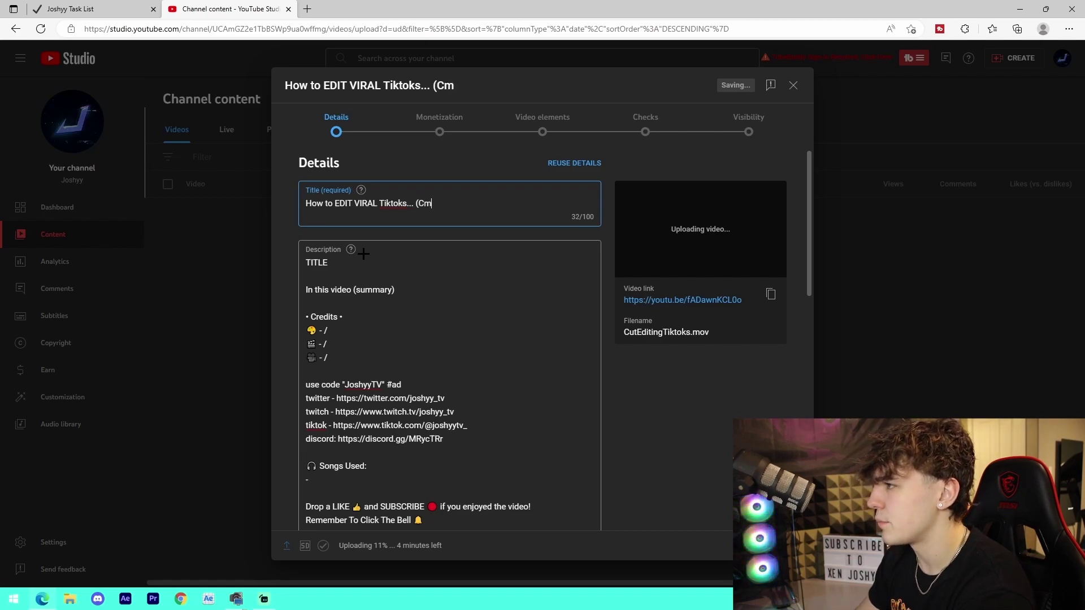
{"action": "type", "text": "Complete "}
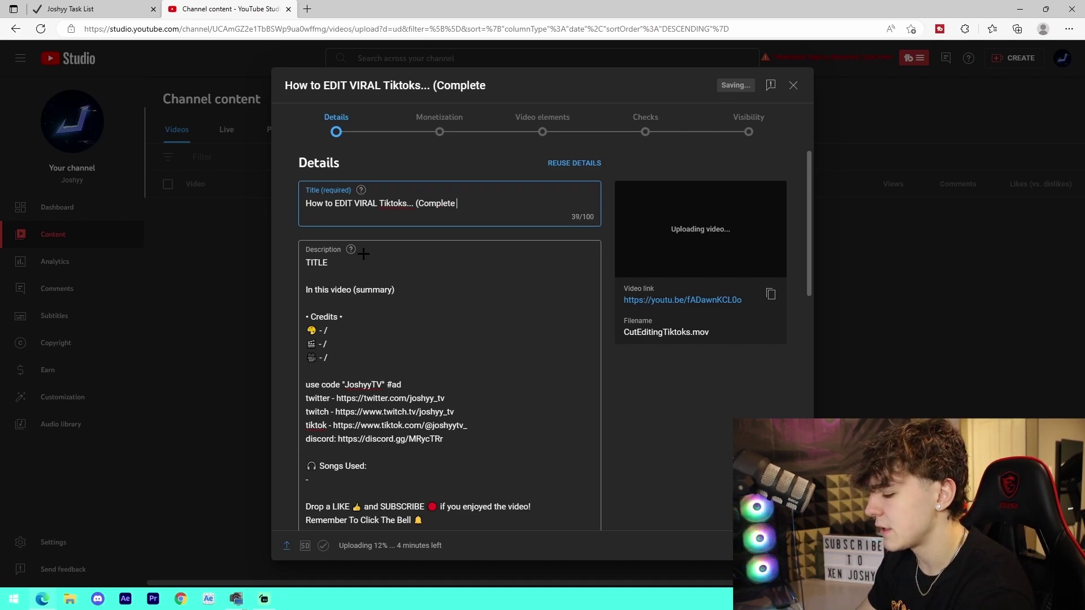
{"action": "type", "text": "Guide for Beginner"}
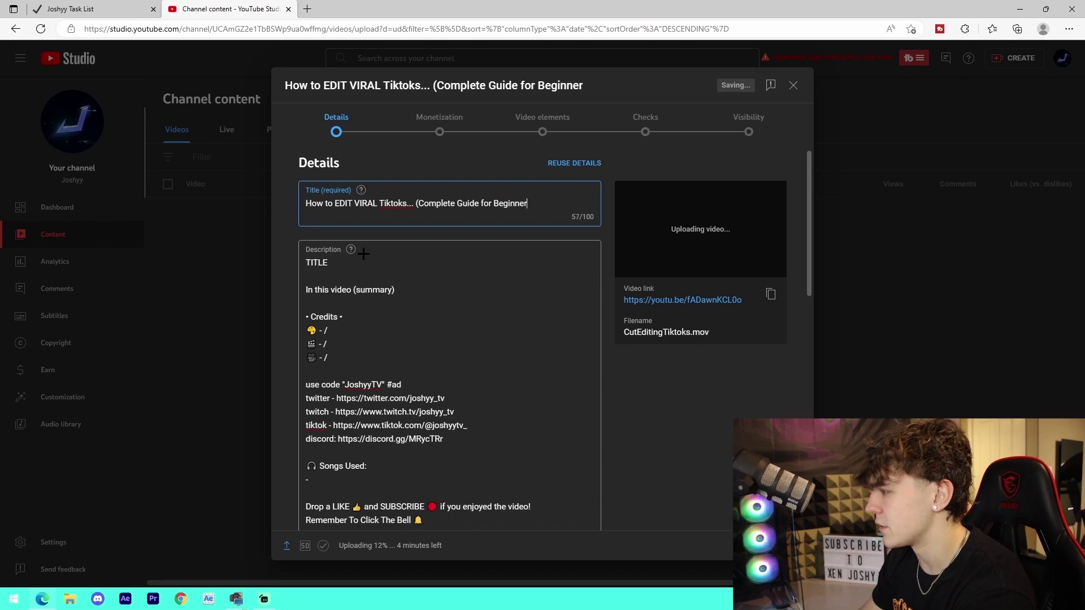
{"action": "type", "text": "s)"}
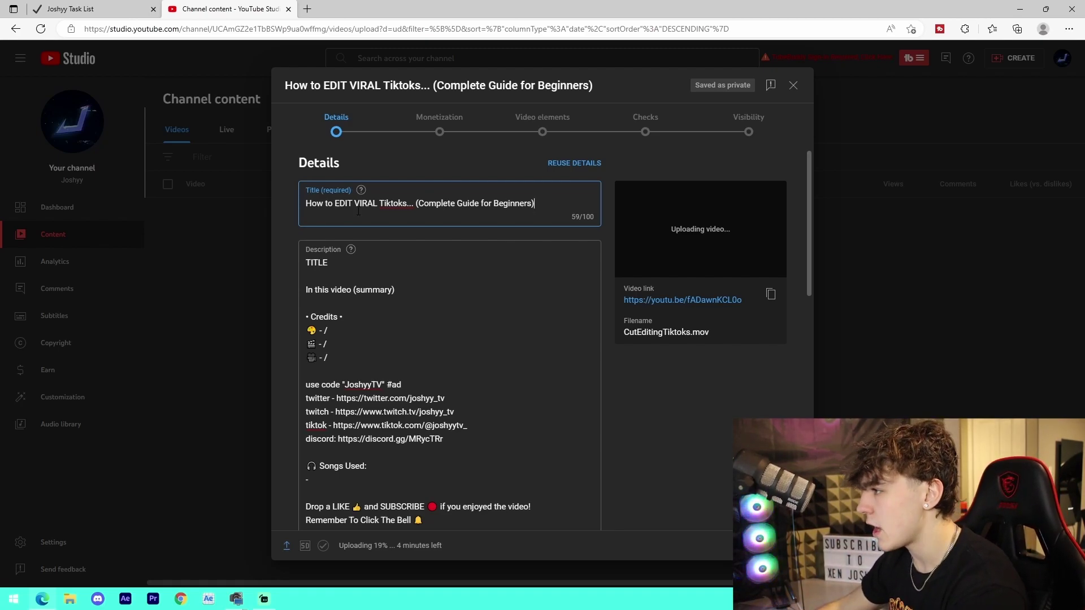
Step: Copy the video title into the description, below the "Remember To Click The Bell" line
{"action": "left_click_drag", "start_coordinate": [535, 205], "coordinate": [284, 205]}
{"action": "key", "text": "ctrl+c"}
{"action": "scroll", "coordinate": [465, 463], "scroll_direction": "down", "scroll_amount": 1}
{"action": "left_click", "coordinate": [465, 462]}
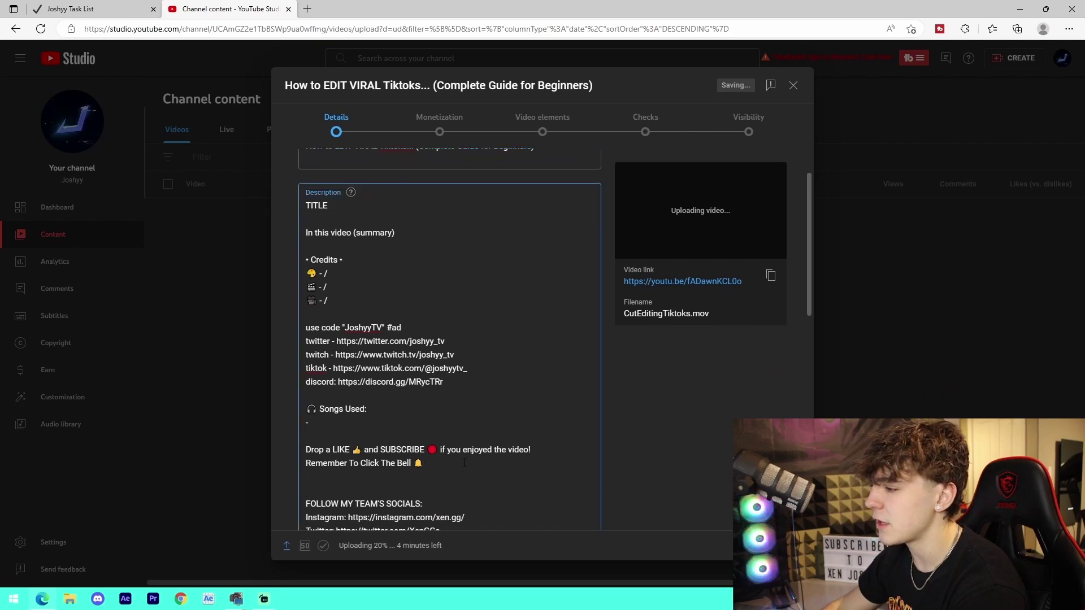
{"action": "key", "text": "Return"}
{"action": "key", "text": "ctrl+v"}
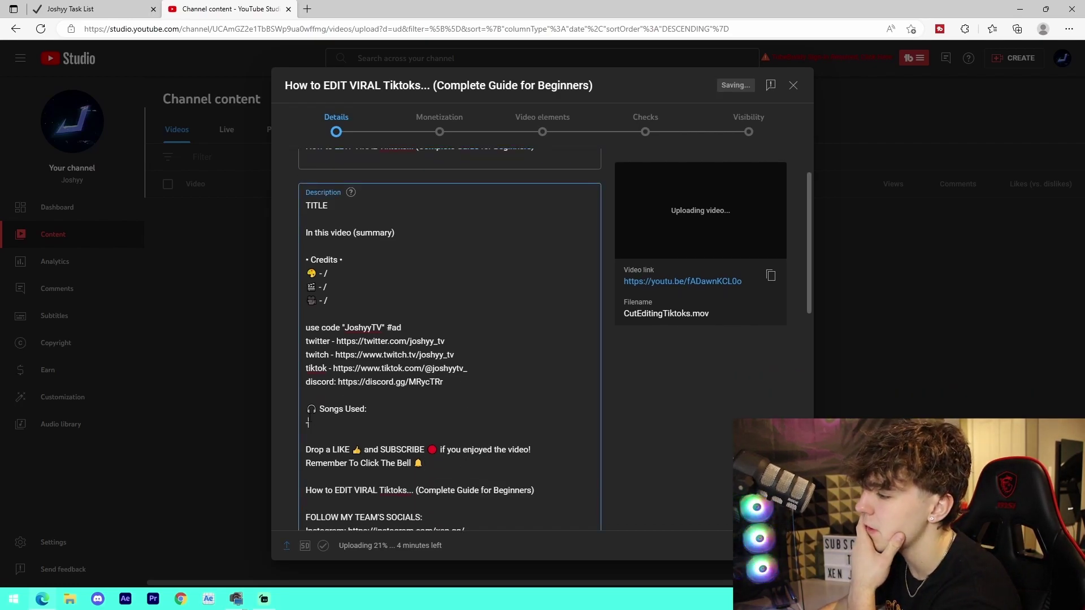
Step: Remove the "Songs Used" section from the description
{"action": "left_click_drag", "start_coordinate": [310, 419], "coordinate": [309, 415]}
{"action": "key", "text": "BackSpace"}
{"action": "key", "text": "BackSpace"}
{"action": "key", "text": "BackSpace"}
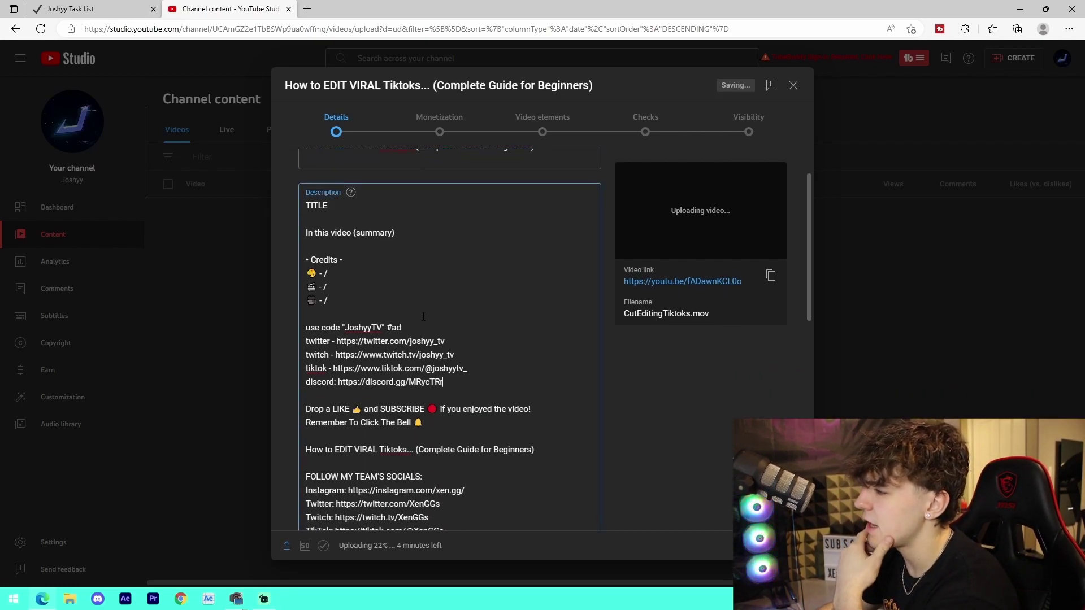
Step: Replace "(summary)" in the description with "blah blahaihdsjklhfkjashfkjhs" and delete the TITLE line above it
{"action": "left_click_drag", "start_coordinate": [373, 236], "coordinate": [354, 234]}
{"action": "key", "text": "BackSpace"}
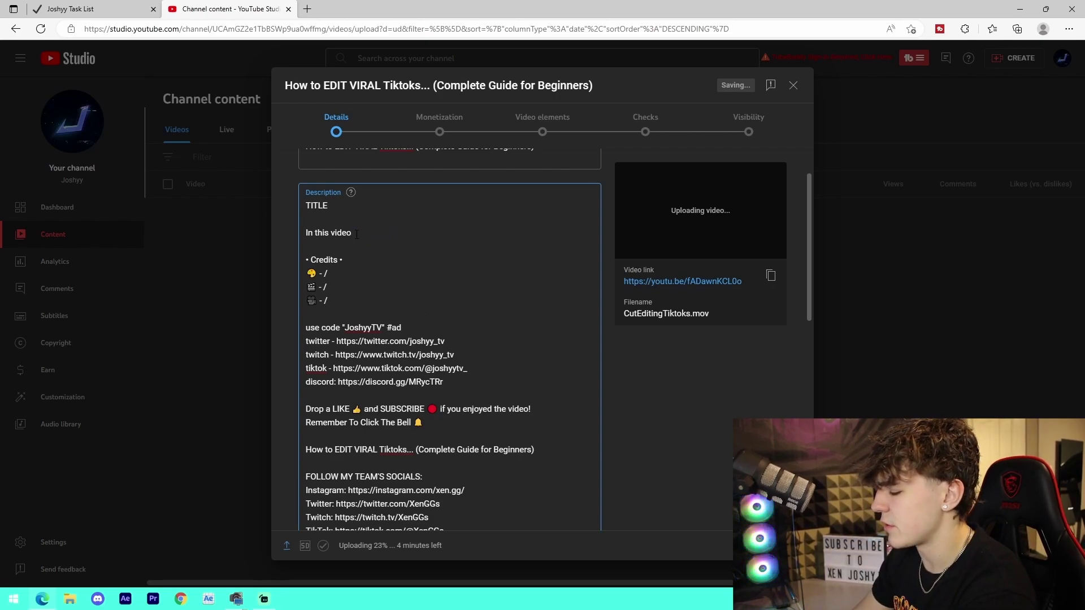
{"action": "type", "text": "blah blahaihdsjklhfkjashfkjhs"}
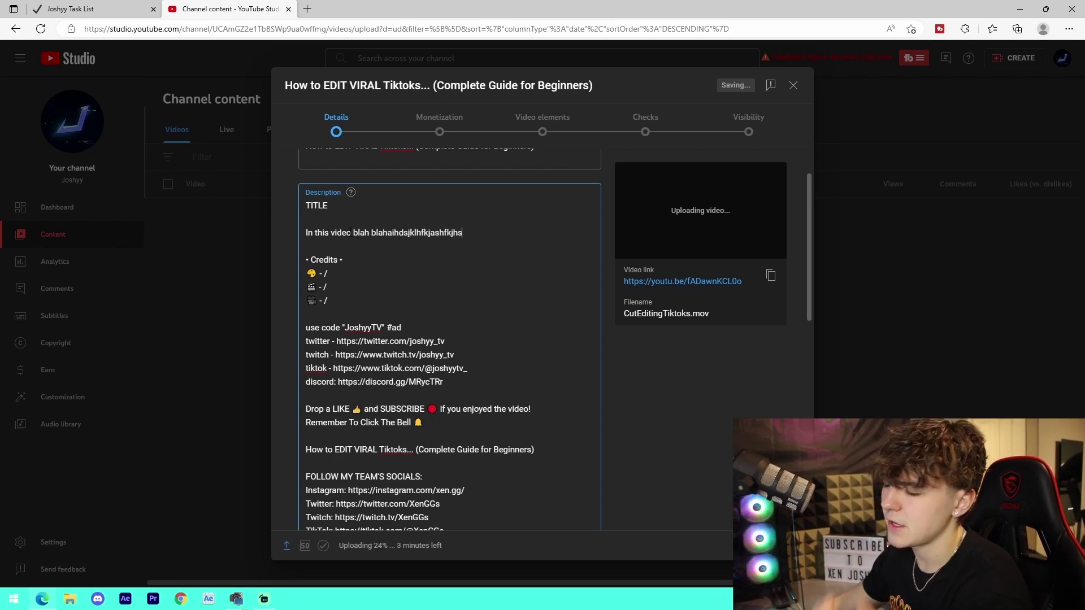
{"action": "key", "text": "BackSpace"}
{"action": "key", "text": "BackSpace"}
{"action": "key", "text": "BackSpace"}
{"action": "key", "text": "BackSpace"}
{"action": "key", "text": "BackSpace"}
{"action": "key", "text": "BackSpace"}
{"action": "key", "text": "BackSpace"}
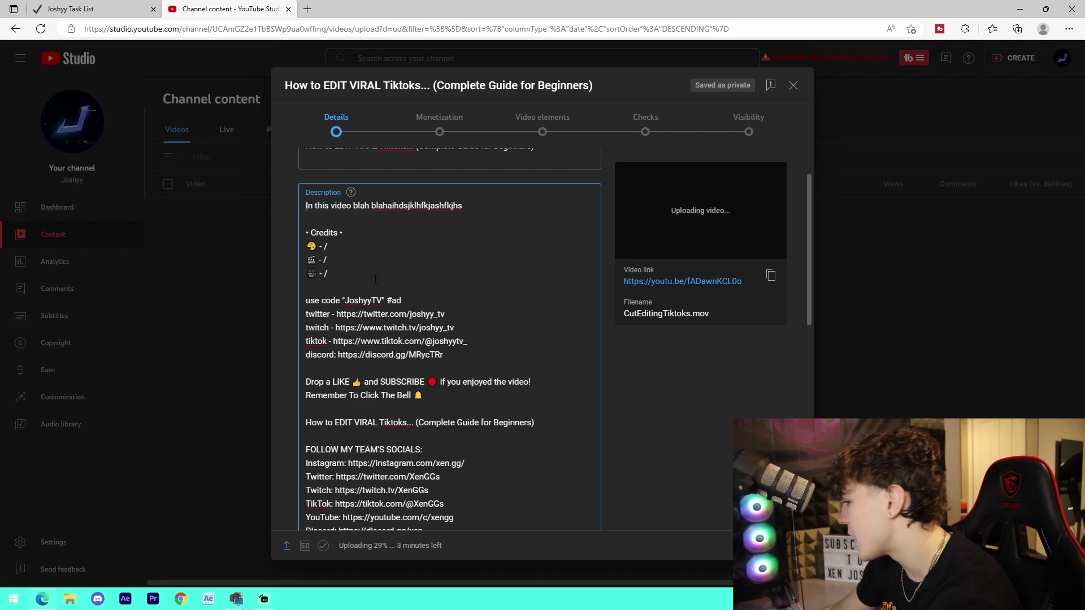
Step: Start uploading a custom thumbnail and open the Thumbnail folder in the file chooser
{"action": "scroll", "coordinate": [376, 279], "scroll_direction": "down", "scroll_amount": 8}
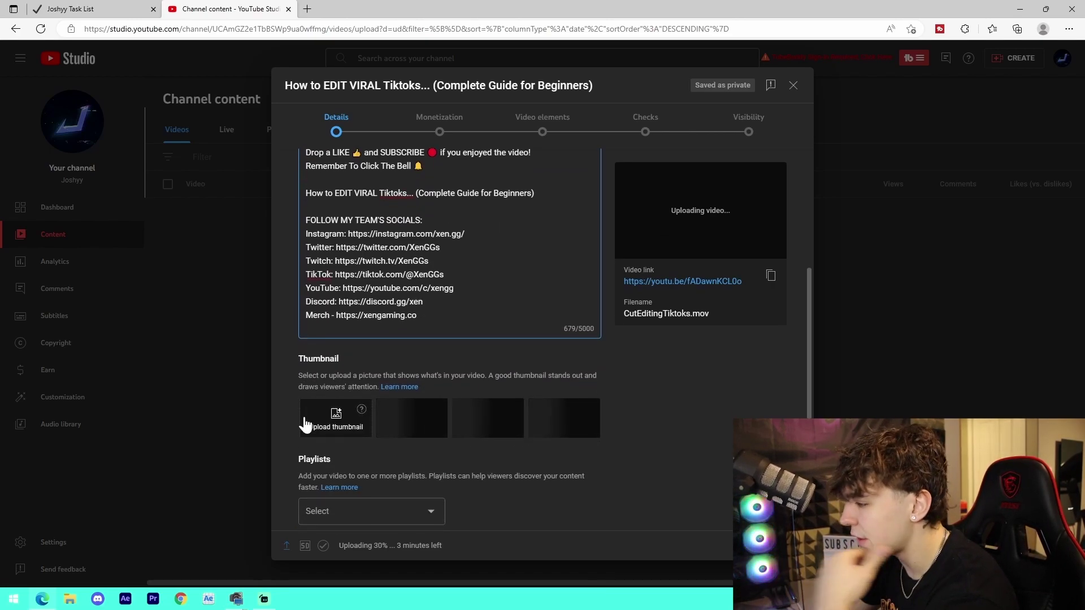
{"action": "left_click", "coordinate": [305, 424]}
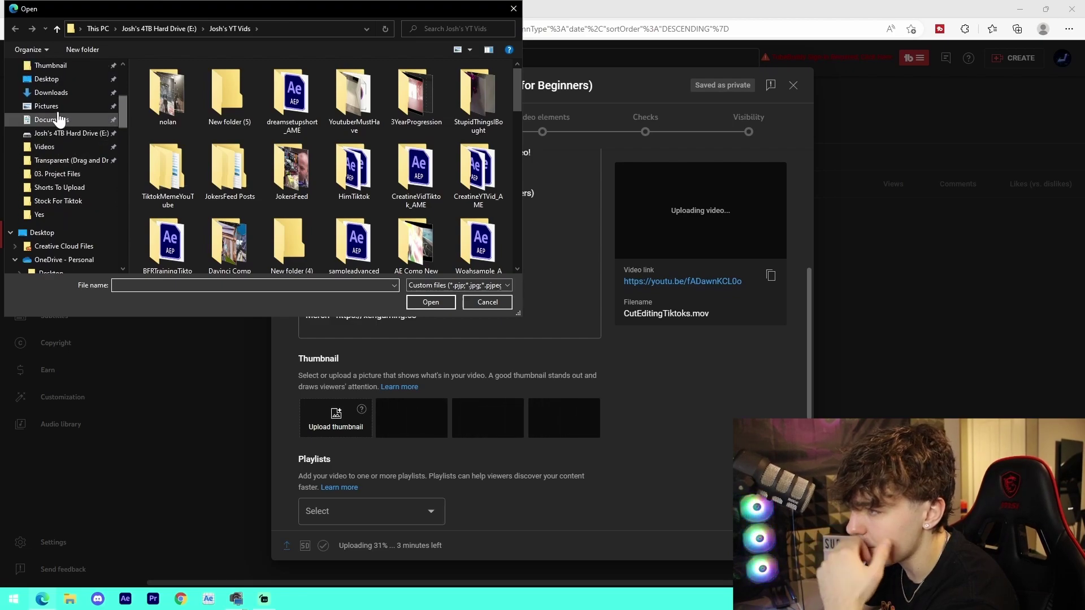
{"action": "scroll", "coordinate": [58, 119], "scroll_direction": "up", "scroll_amount": 1}
{"action": "left_click", "coordinate": [51, 107]}
Step: Search the Thumbnail folder for "edit" and clear the search
{"action": "left_click", "coordinate": [463, 31]}
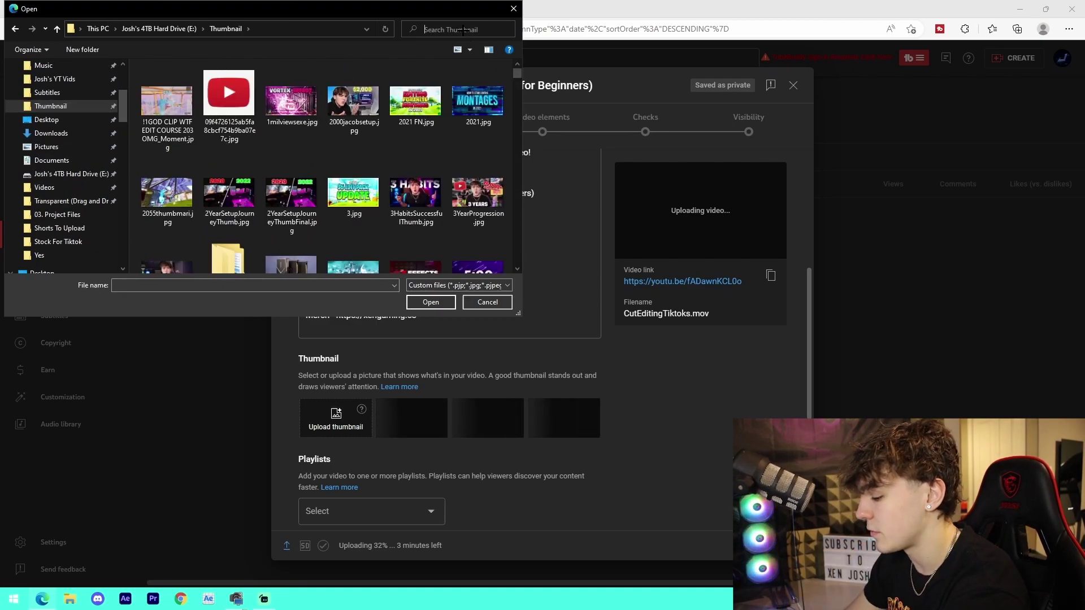
{"action": "type", "text": "edit"}
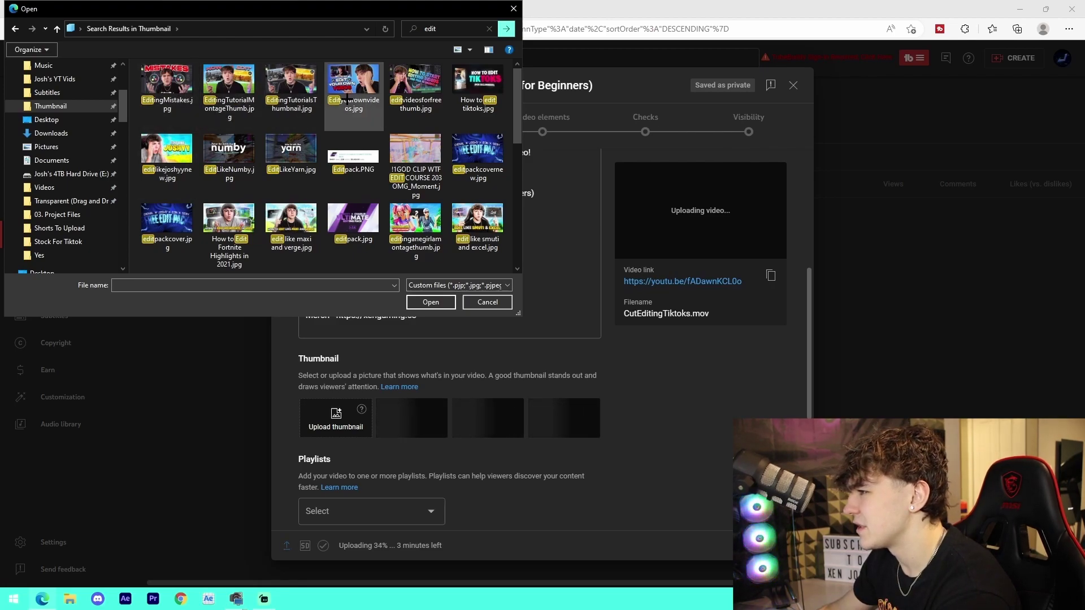
{"action": "left_click_drag", "start_coordinate": [441, 30], "coordinate": [406, 31]}
{"action": "key", "text": "BackSpace"}
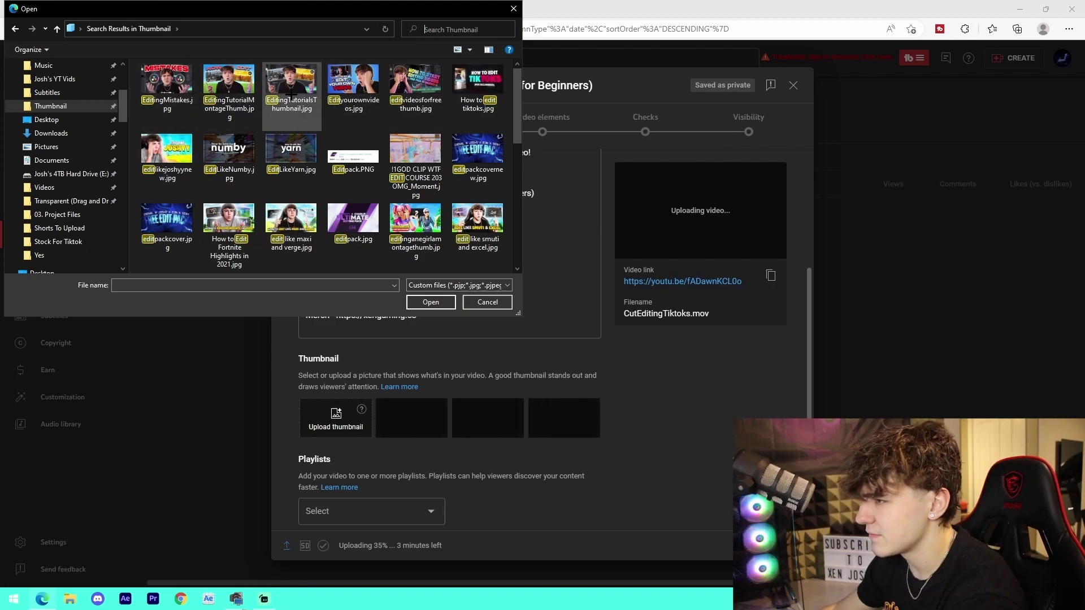
Step: Upload "2021 FN.jpg" from the Thumbnail folder as the video's thumbnail
{"action": "left_click", "coordinate": [52, 106]}
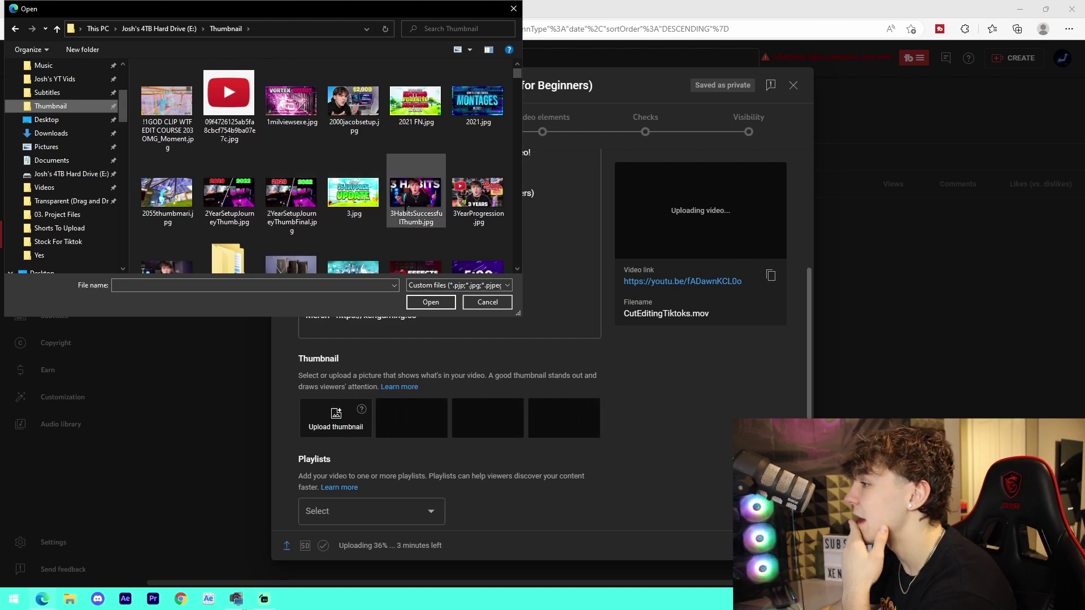
{"action": "left_click", "coordinate": [430, 113]}
{"action": "left_click", "coordinate": [434, 301]}
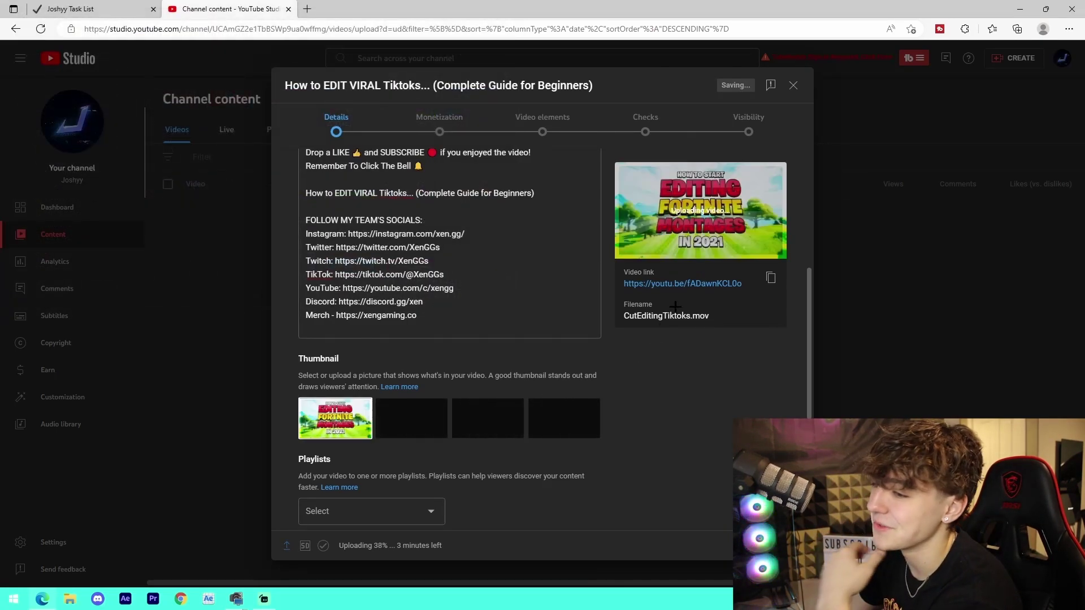
Step: Add the video to the "Joshyy Tutorials" playlist
{"action": "scroll", "coordinate": [353, 469], "scroll_direction": "down", "scroll_amount": 1}
{"action": "left_click", "coordinate": [353, 466]}
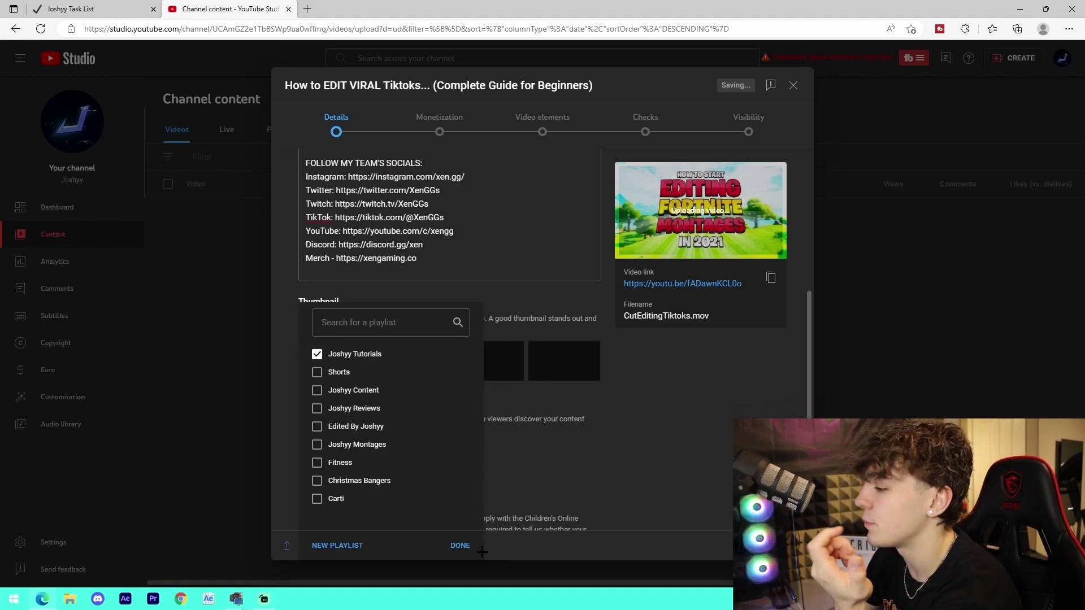
{"action": "left_click", "coordinate": [460, 546]}
Step: Expand the additional video details and add the tags "how to edit tiktoks", "tiktok editing tutorial" and "after effects tiktok tutorial"
{"action": "scroll", "coordinate": [480, 441], "scroll_direction": "down", "scroll_amount": 4}
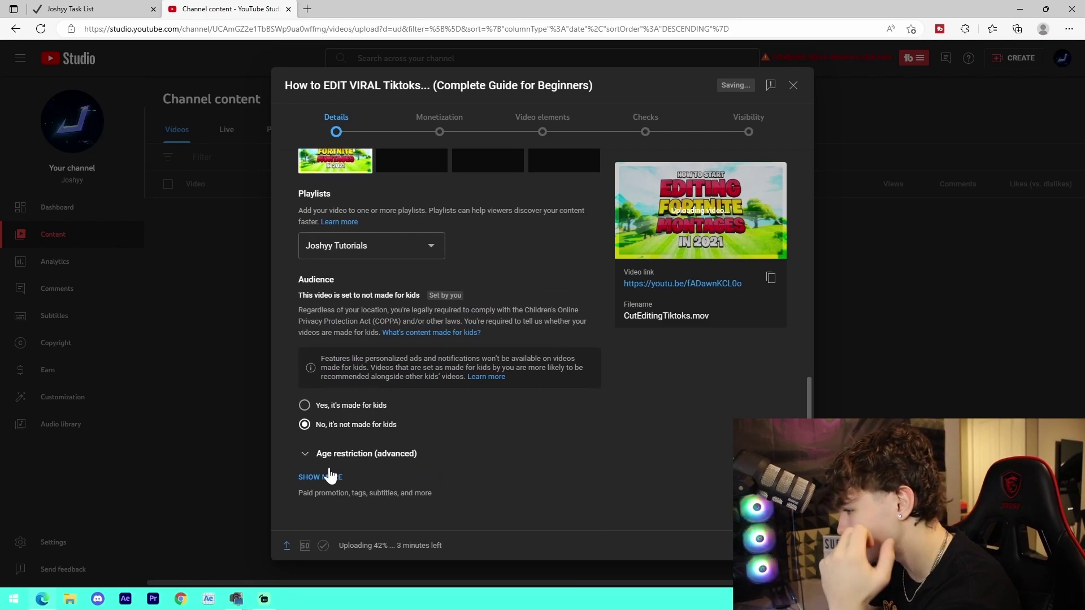
{"action": "left_click", "coordinate": [330, 476]}
{"action": "scroll", "coordinate": [333, 452], "scroll_direction": "down", "scroll_amount": 5}
{"action": "left_click", "coordinate": [349, 390]}
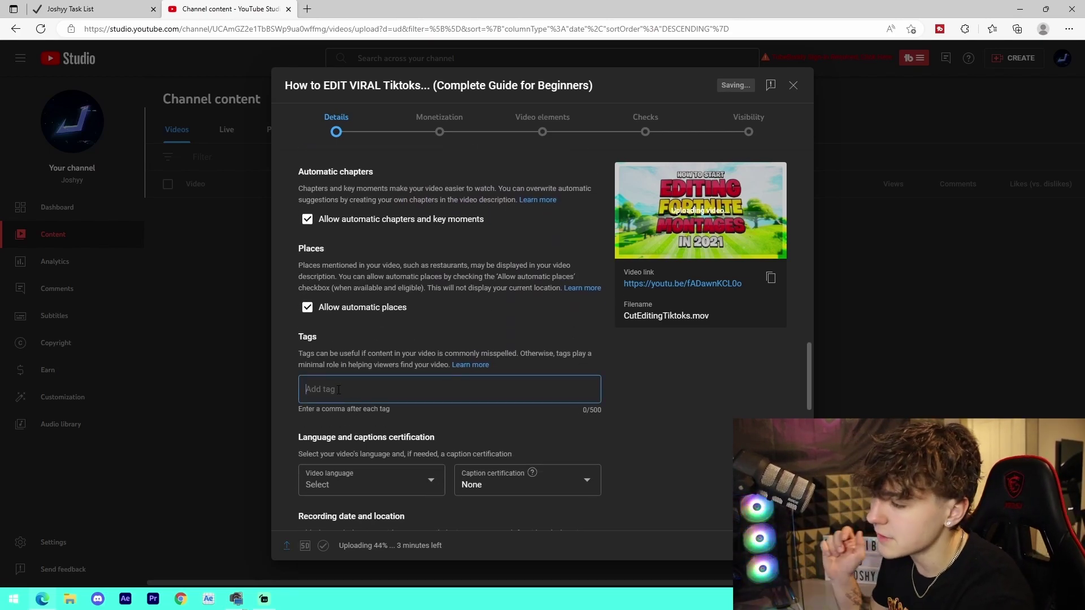
{"action": "type", "text": "how to ed"}
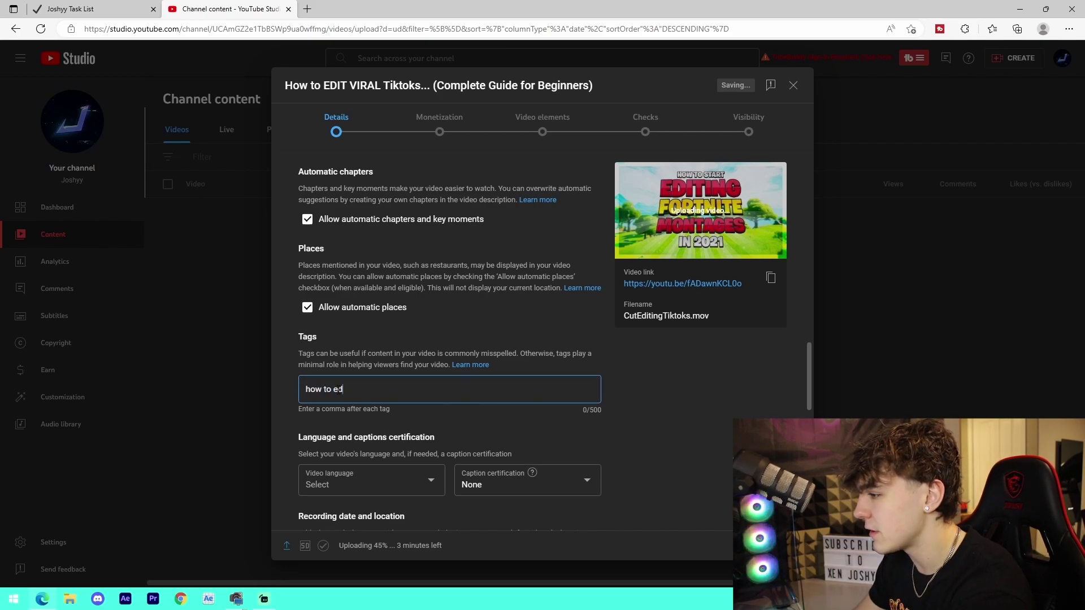
{"action": "type", "text": "it tiktoks,tiktok"}
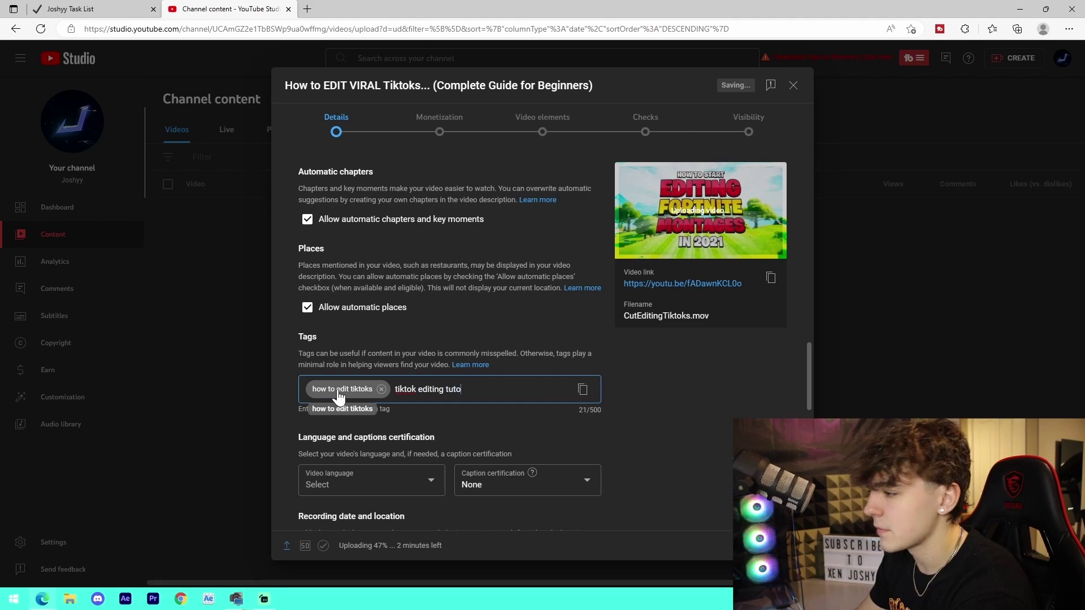
{"action": "type", "text": " editing tutori"}
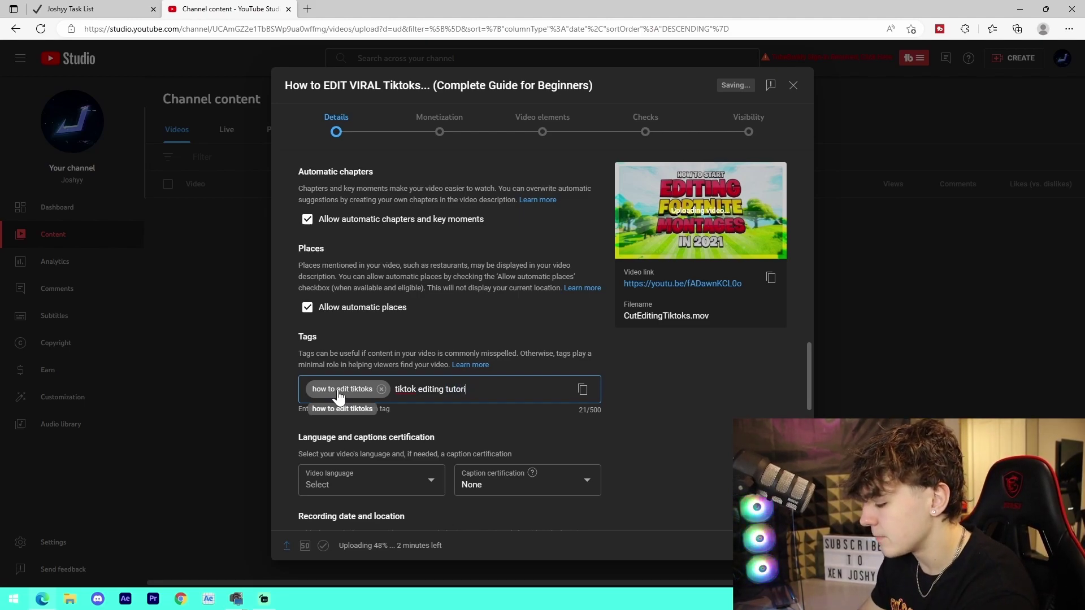
{"action": "type", "text": "al,after effects tiktok tutor"}
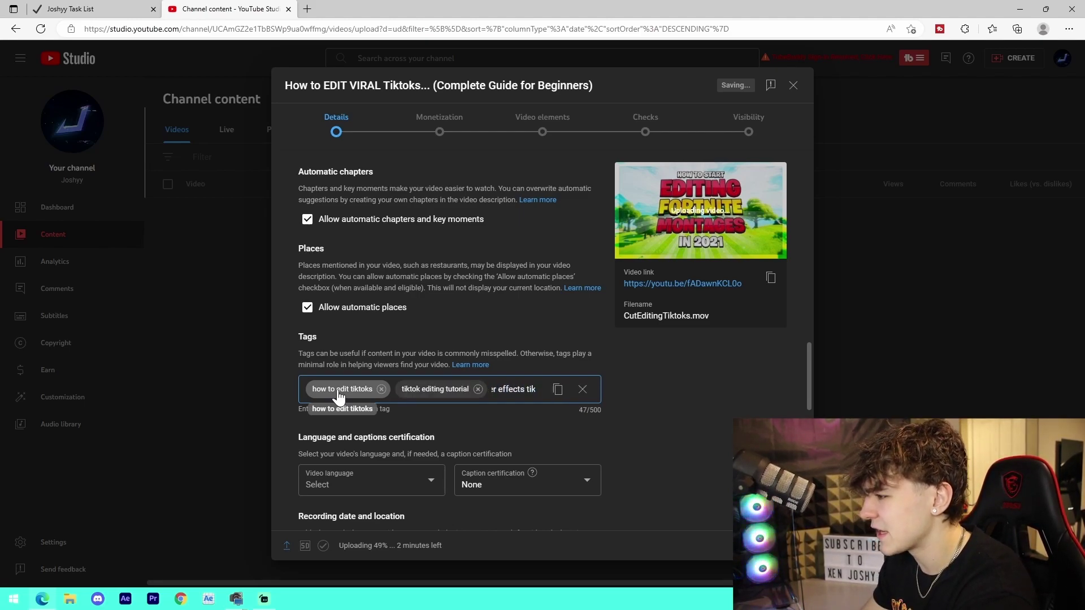
{"action": "type", "text": "ial,"}
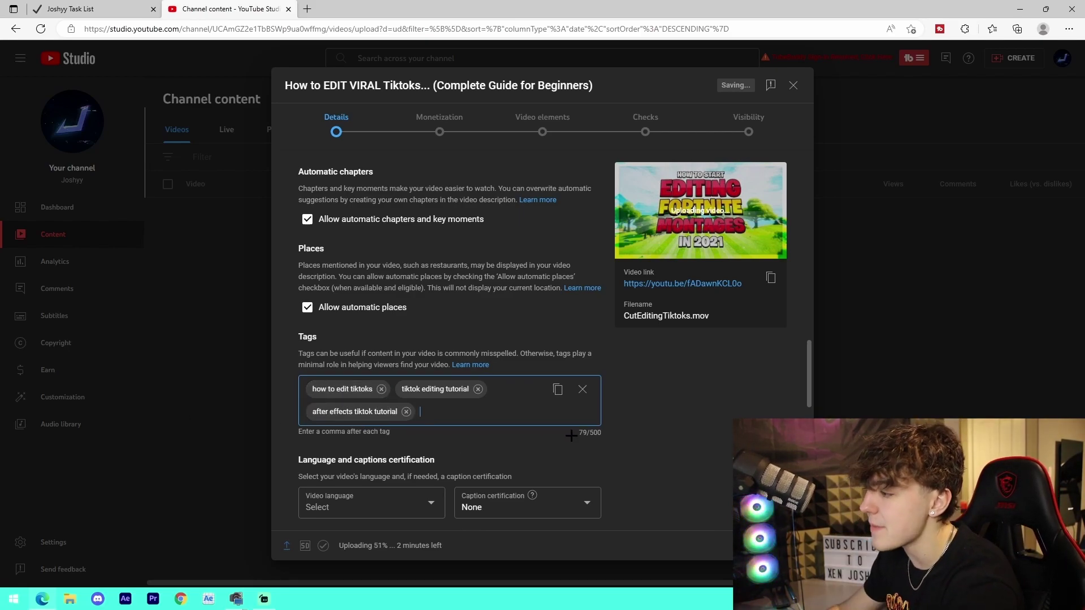
Step: Copy all the video tags and paste them at the end of the description, separated by a blank line
{"action": "left_click", "coordinate": [558, 390]}
{"action": "scroll", "coordinate": [499, 428], "scroll_direction": "up", "scroll_amount": 10}
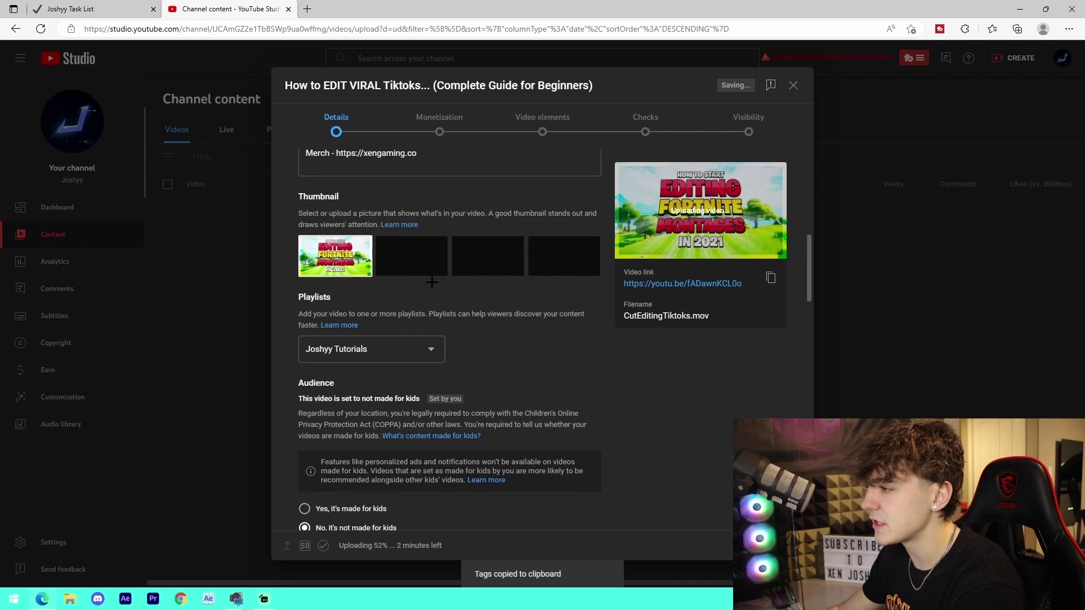
{"action": "left_click", "coordinate": [439, 169]}
{"action": "key", "text": "Return"}
{"action": "key", "text": "Return"}
{"action": "key", "text": "ctrl+v"}
Step: Continue from the video details to monetization and set it to Off
{"action": "scroll", "coordinate": [548, 460], "scroll_direction": "down", "scroll_amount": 20}
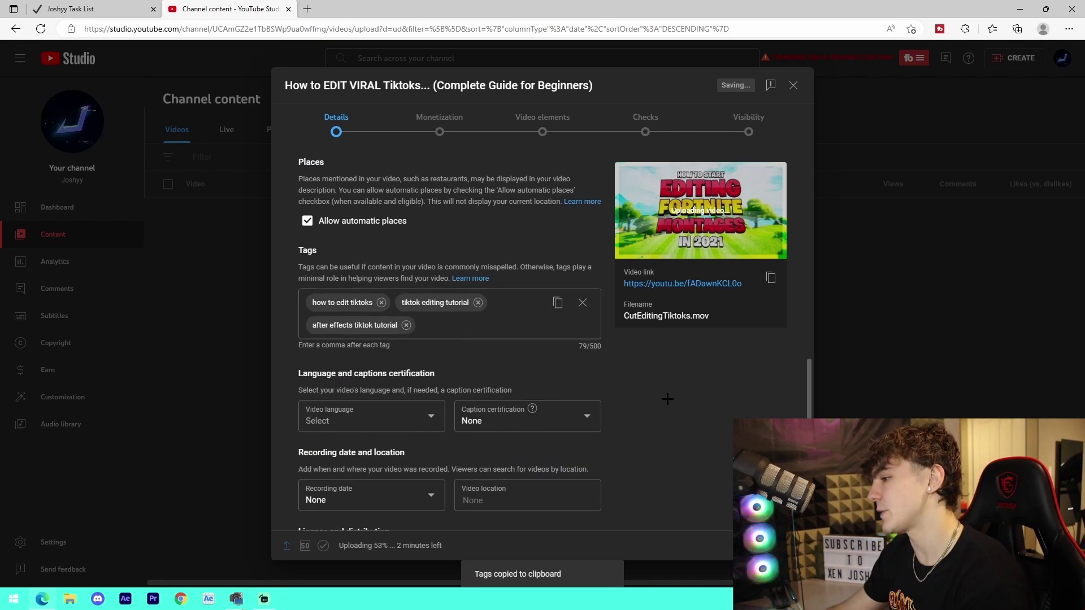
{"action": "scroll", "coordinate": [543, 441], "scroll_direction": "down", "scroll_amount": 3}
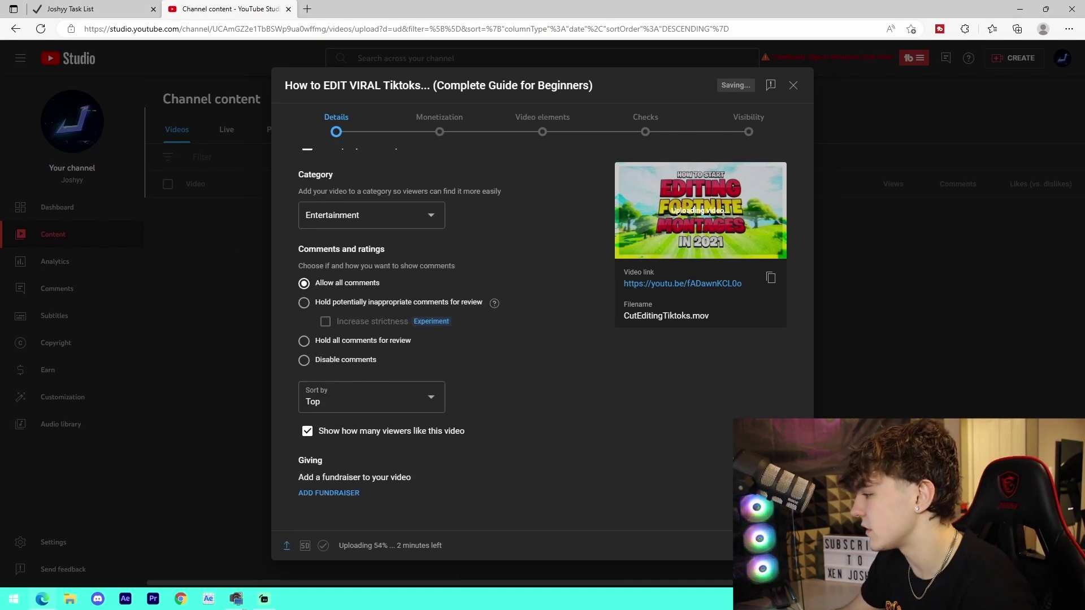
{"action": "left_click", "coordinate": [787, 546]}
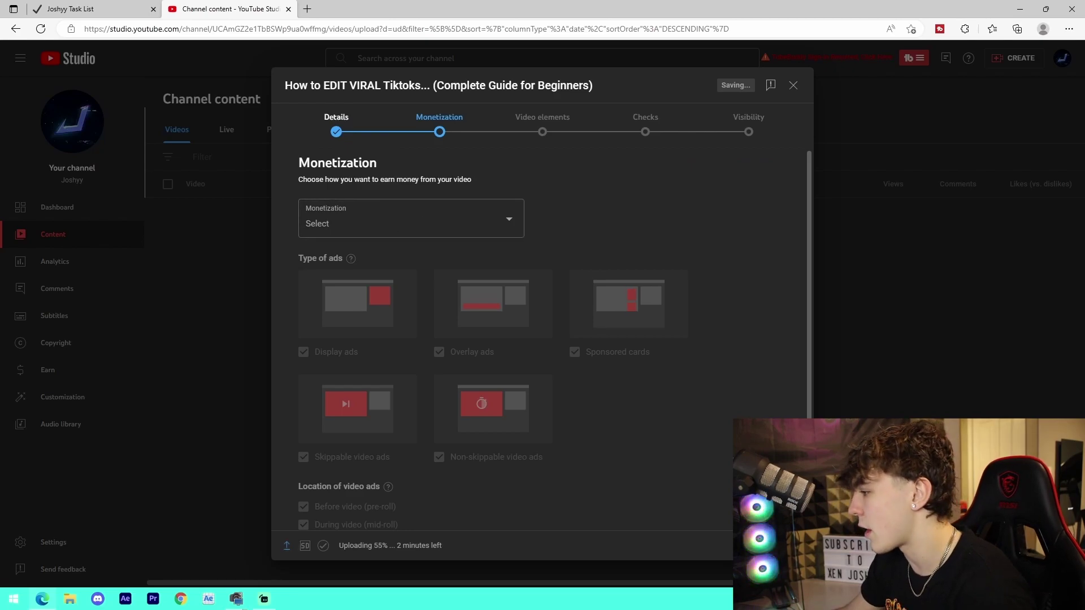
{"action": "left_click", "coordinate": [378, 202]}
{"action": "left_click", "coordinate": [321, 242]}
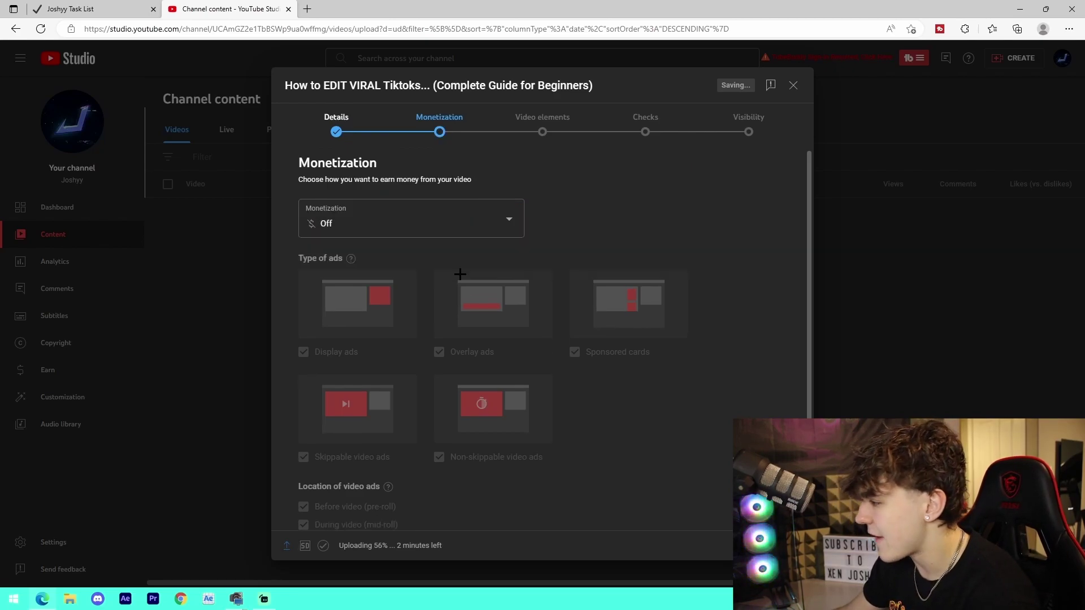
Step: Advance past the video elements and checks stages to the Visibility settings
{"action": "left_click", "coordinate": [784, 546]}
{"action": "left_click", "coordinate": [785, 546]}
{"action": "left_click", "coordinate": [784, 546]}
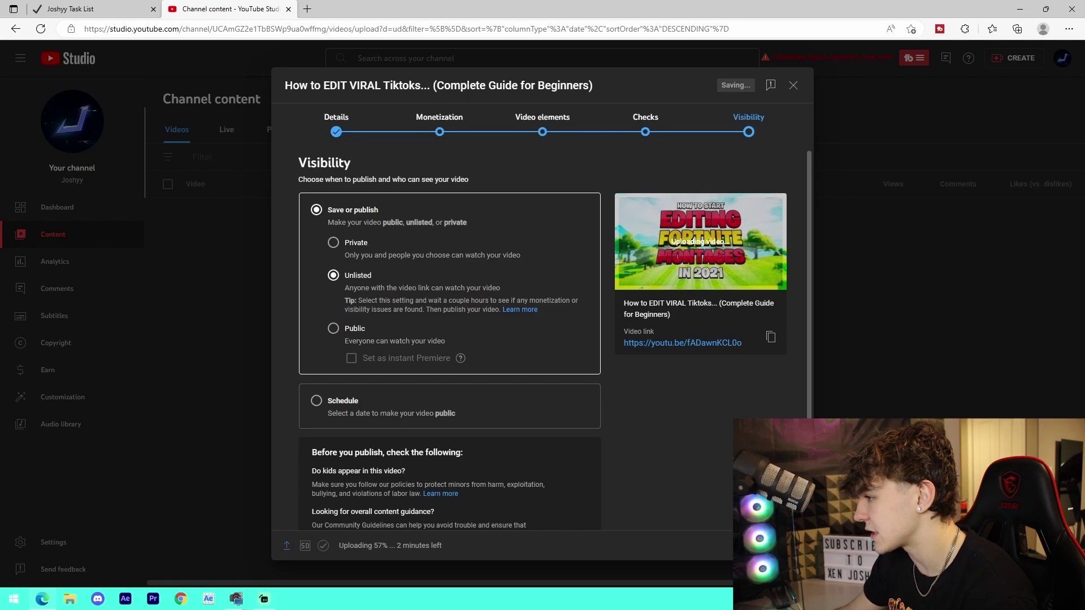